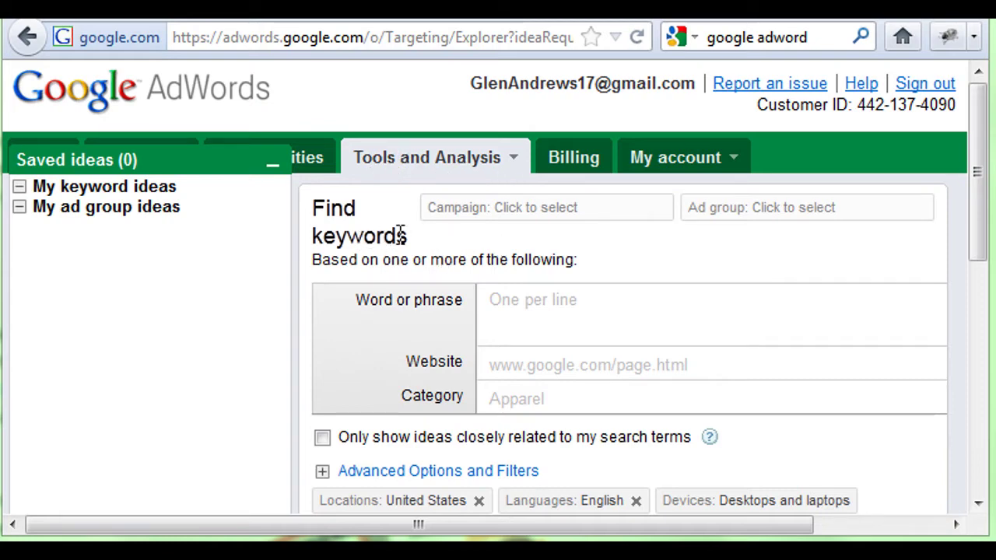
# - Enter "salon marketing" as the word or phrase to find keywords for
pyautogui.moveTo(976, 191); pyautogui.dragTo(972, 200)
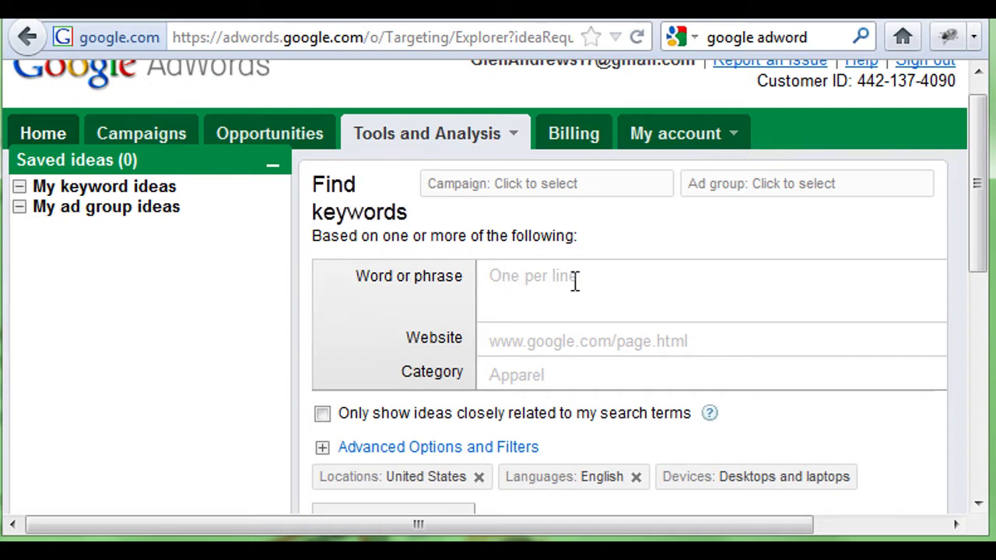
pyautogui.click(499, 275)
pyautogui.write('s')
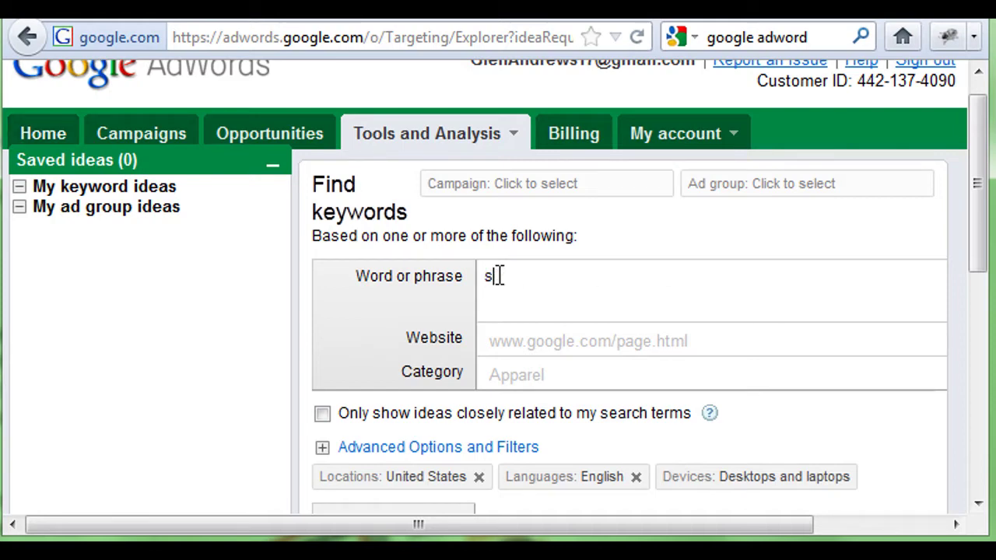
pyautogui.write('alon marketing')
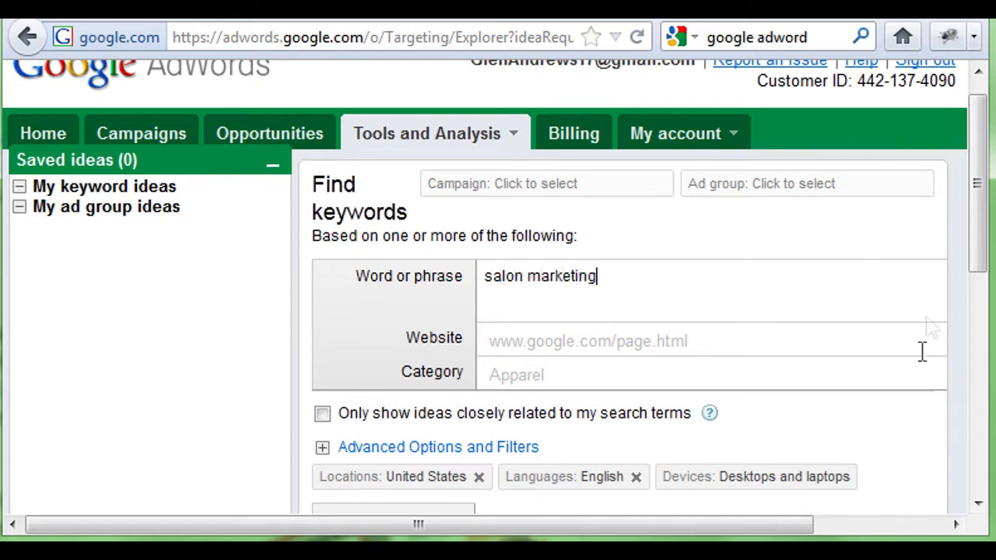
# - Collapse the Saved ideas box and restrict the match types to Phrase only, without Broad
pyautogui.moveTo(978, 222); pyautogui.dragTo(960, 423)
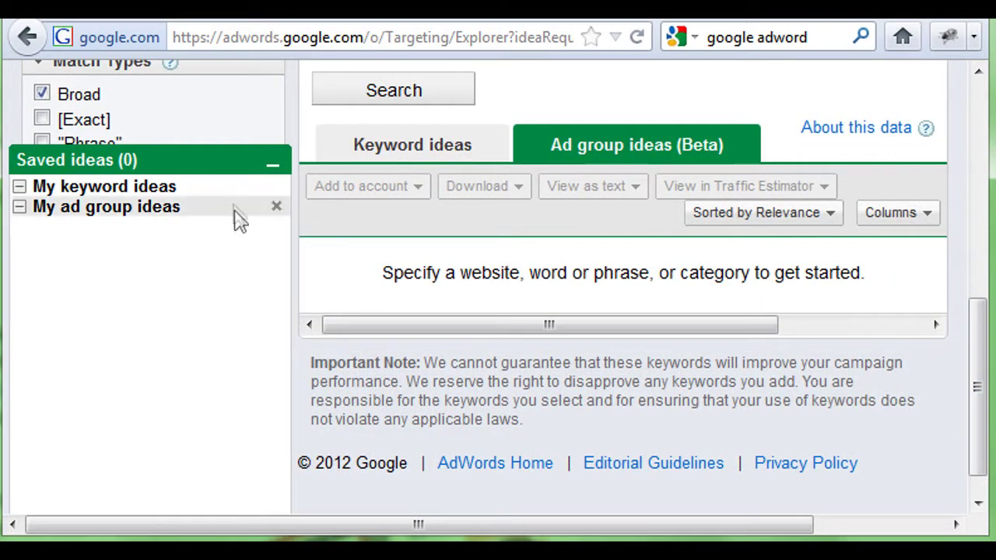
pyautogui.click(272, 165)
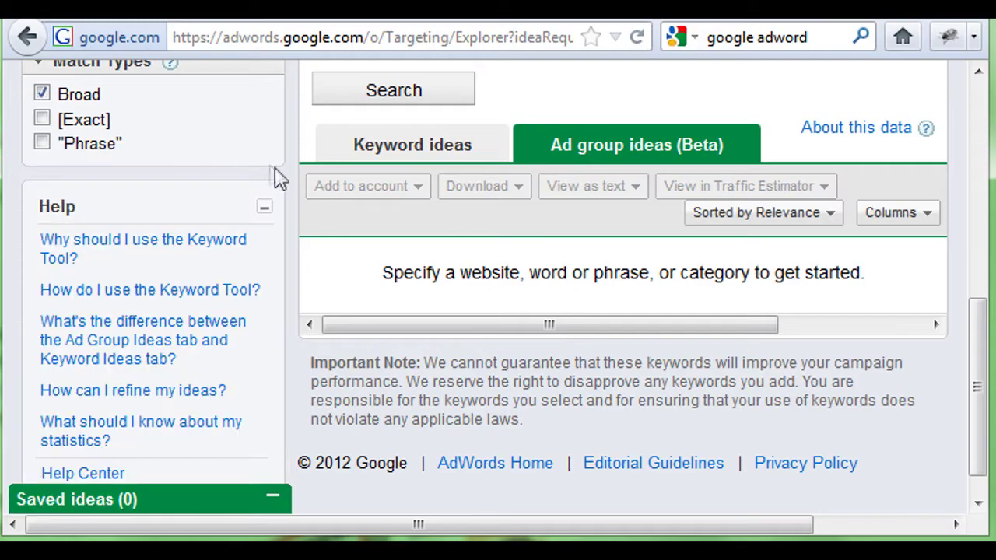
pyautogui.moveTo(978, 329); pyautogui.dragTo(978, 206)
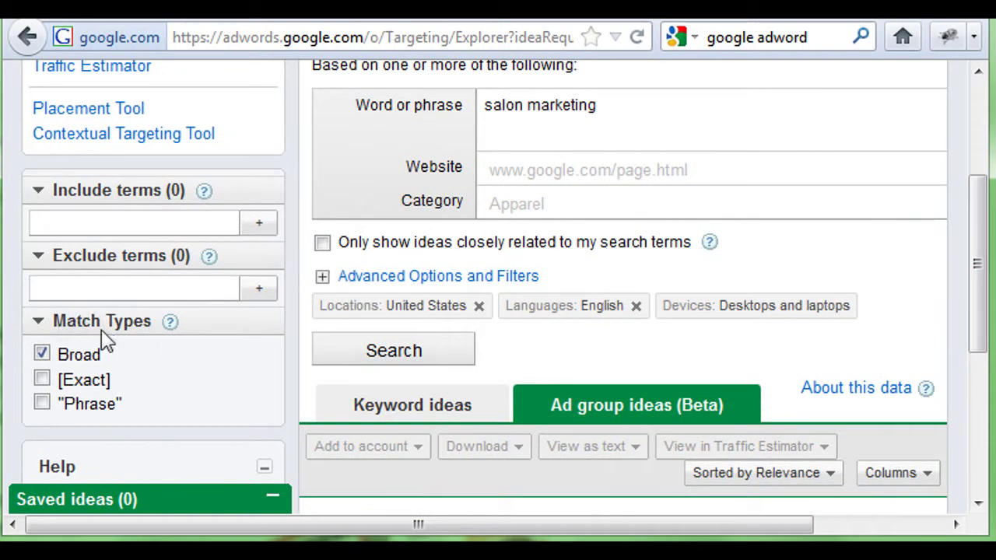
pyautogui.click(42, 405)
pyautogui.click(43, 356)
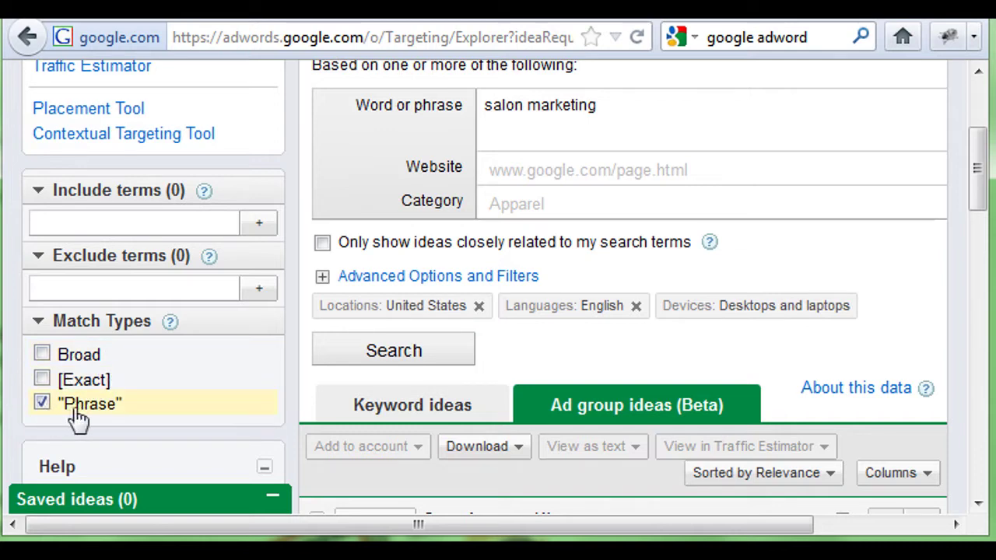
# - Search for the phrase "salon marketing" and show its keyword ideas instead of the ad group ideas
pyautogui.moveTo(978, 189)
pyautogui.mouseDown()
pyautogui.moveTo(979, 270)
pyautogui.moveTo(978, 180)
pyautogui.mouseUp()
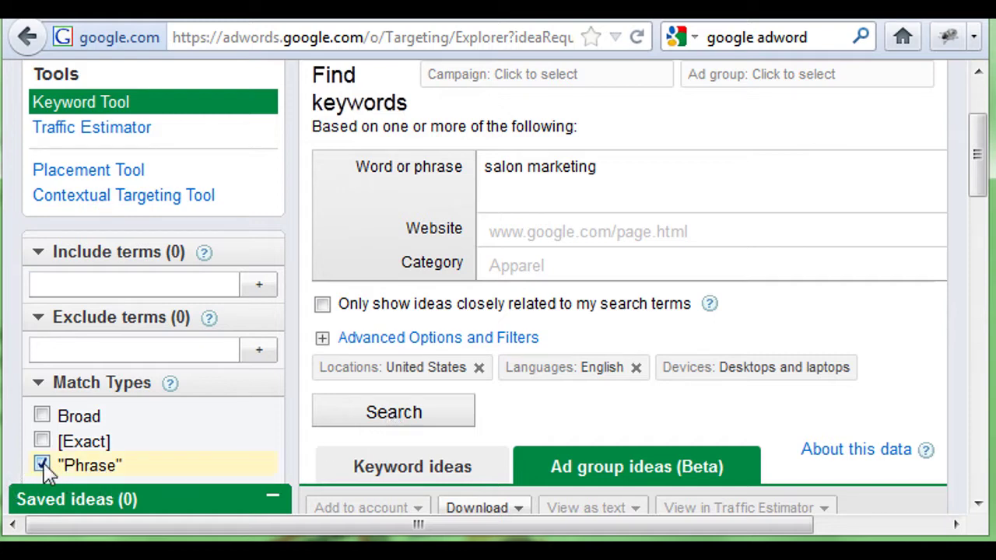
pyautogui.click(404, 422)
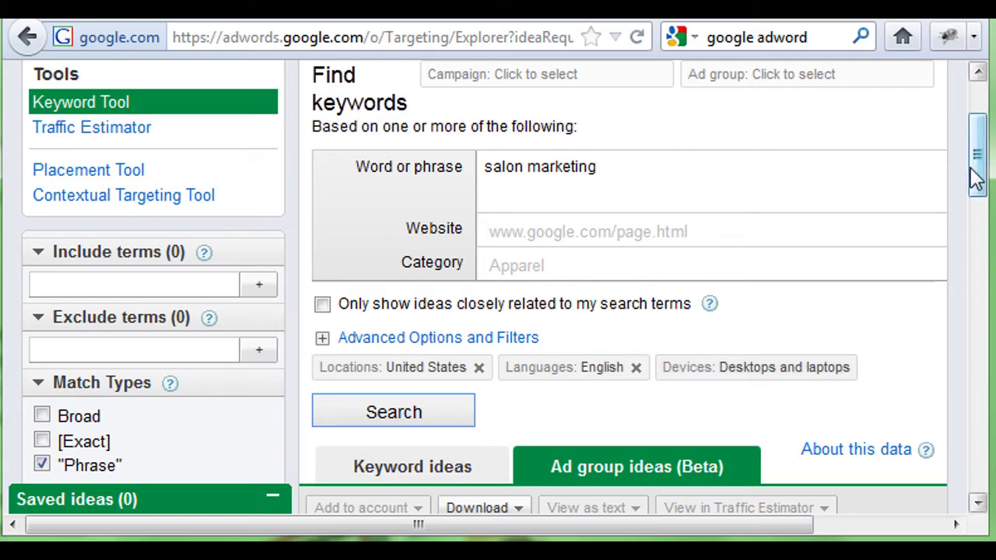
pyautogui.moveTo(980, 175); pyautogui.dragTo(962, 195)
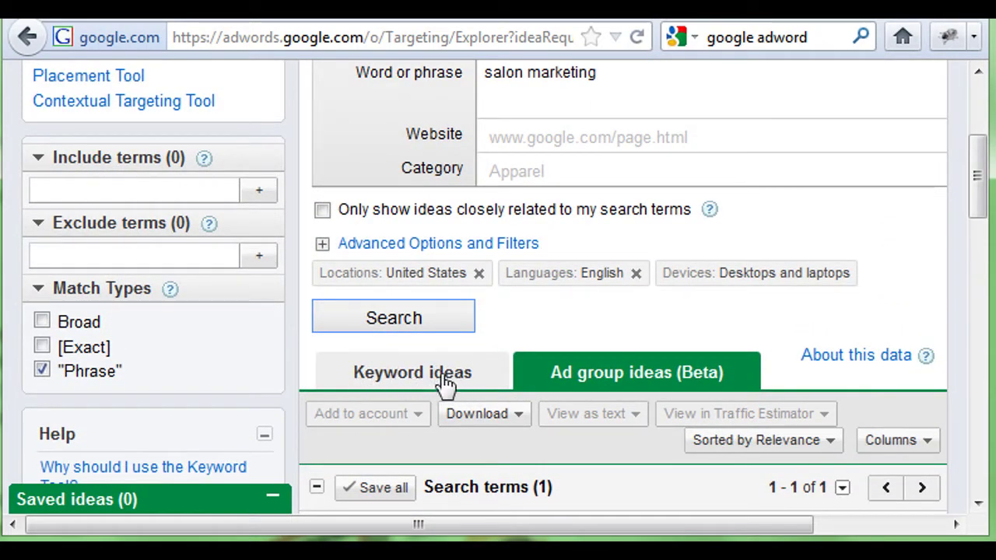
pyautogui.click(412, 375)
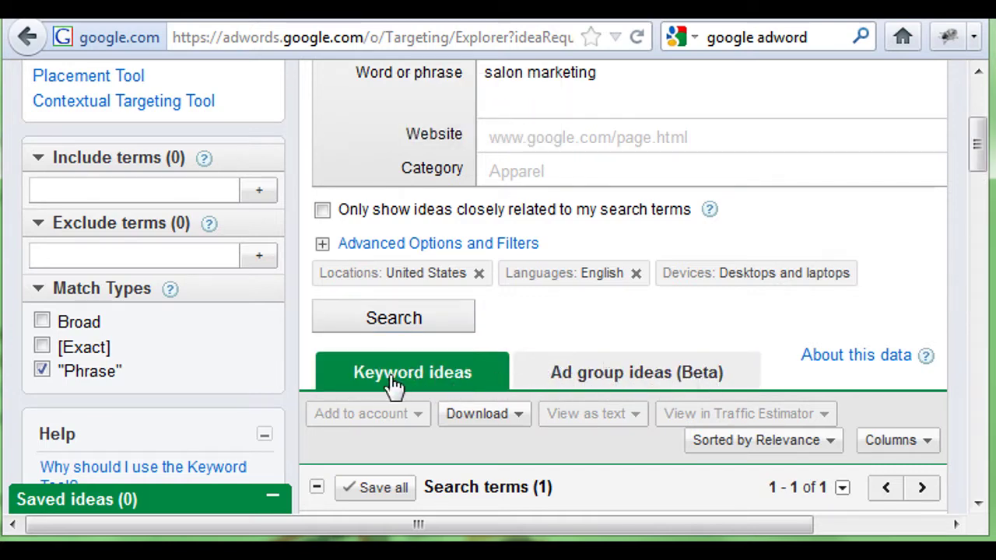
pyautogui.click(389, 327)
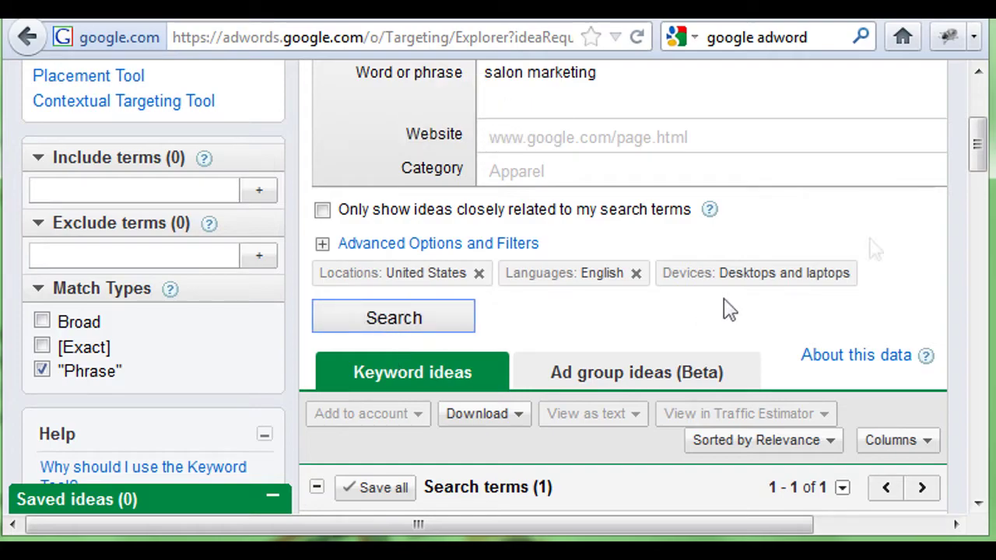
# - Examine the competition and the global and local monthly searches throughout the "salon marketing" keyword ideas list
pyautogui.moveTo(984, 156); pyautogui.dragTo(987, 220)
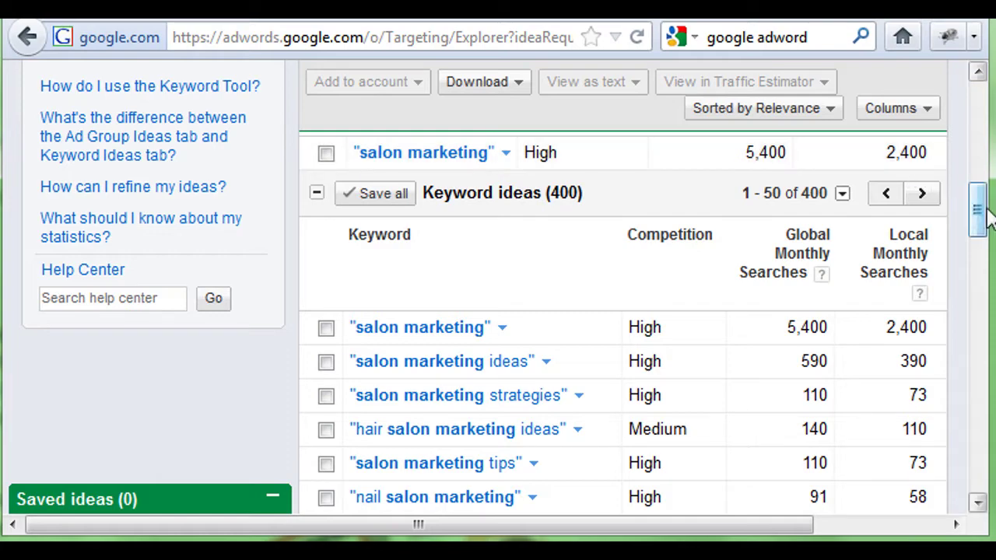
pyautogui.moveTo(982, 222); pyautogui.dragTo(977, 189)
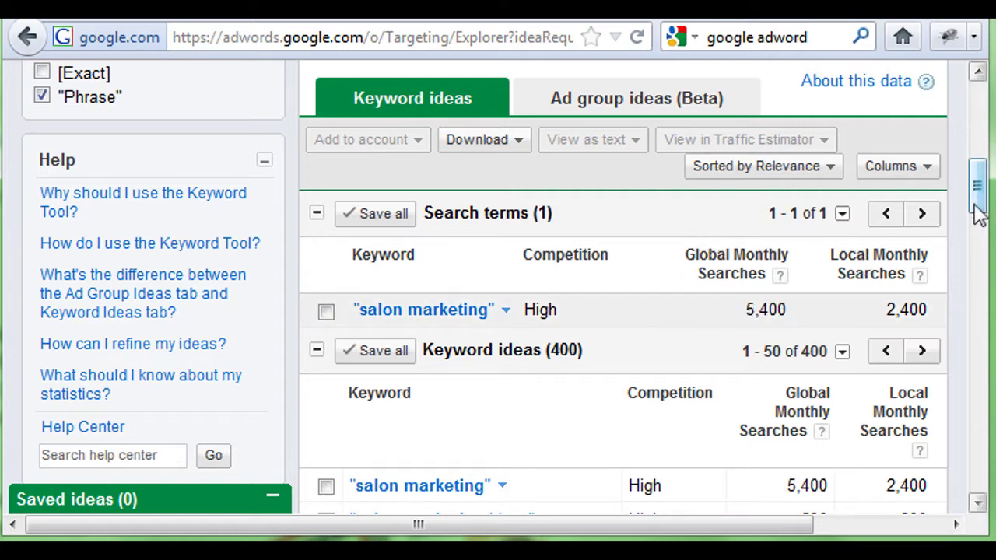
pyautogui.moveTo(978, 195); pyautogui.dragTo(986, 255)
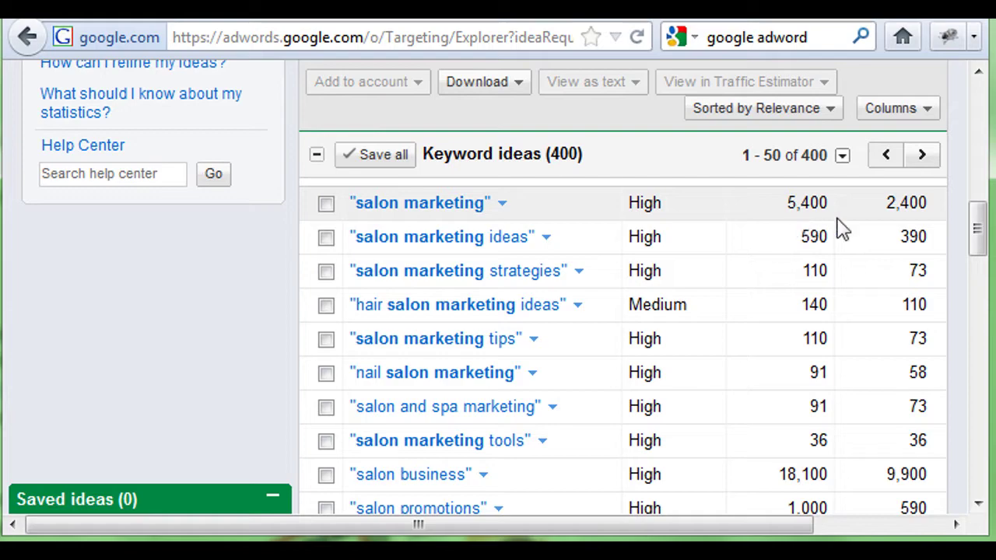
pyautogui.moveTo(977, 230)
pyautogui.mouseDown()
pyautogui.moveTo(981, 241)
pyautogui.moveTo(980, 211)
pyautogui.moveTo(979, 237)
pyautogui.mouseUp()
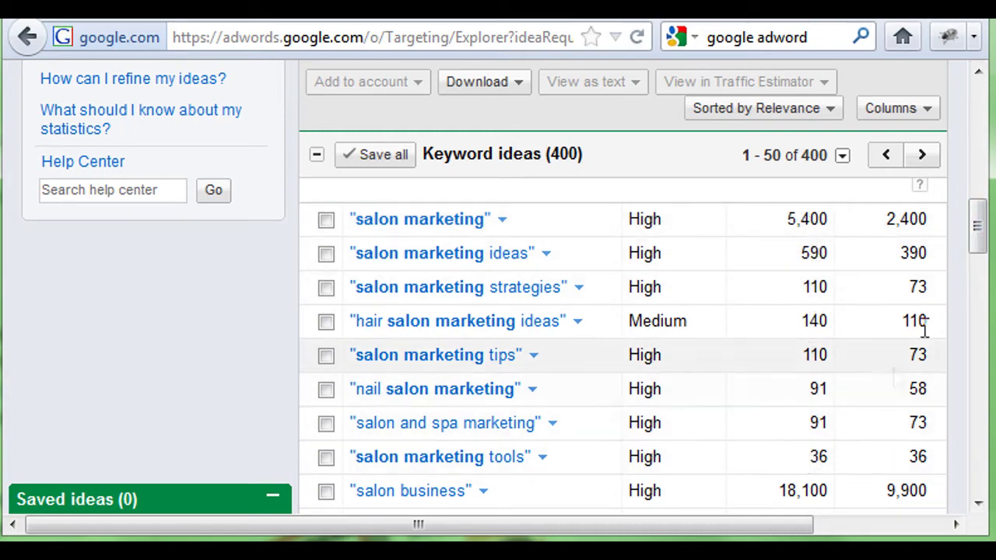
pyautogui.moveTo(978, 244); pyautogui.dragTo(984, 286)
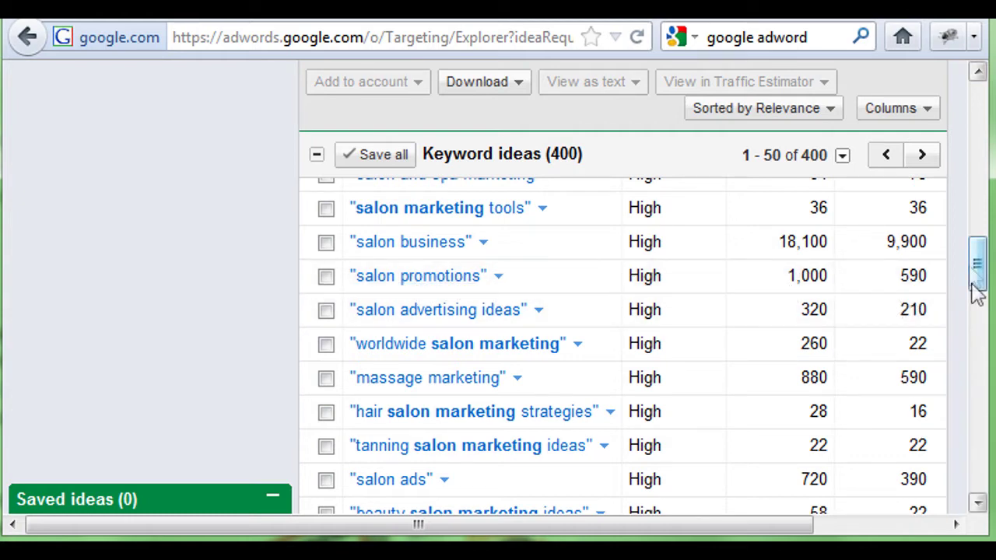
pyautogui.moveTo(980, 269); pyautogui.dragTo(986, 319)
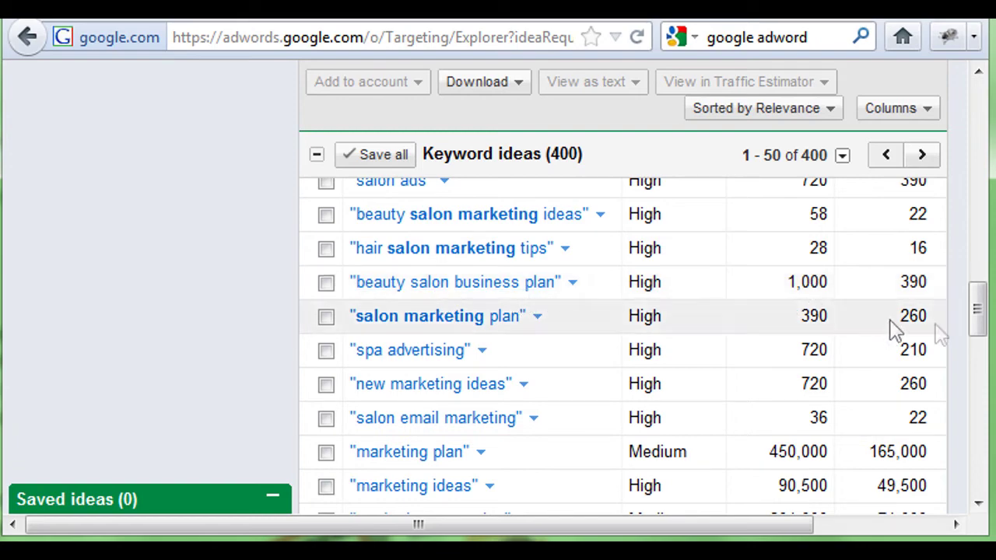
pyautogui.moveTo(980, 311); pyautogui.dragTo(978, 372)
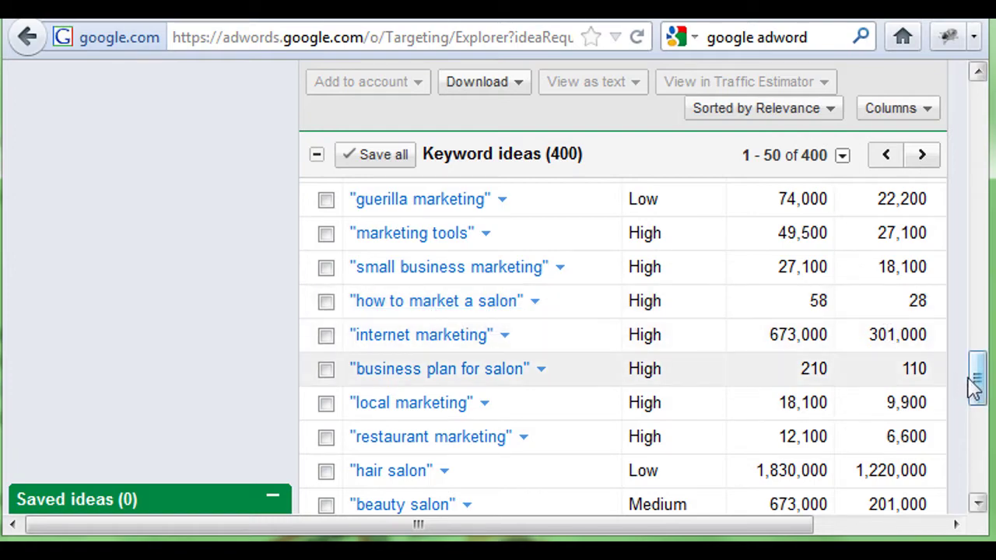
pyautogui.moveTo(978, 387); pyautogui.dragTo(981, 424)
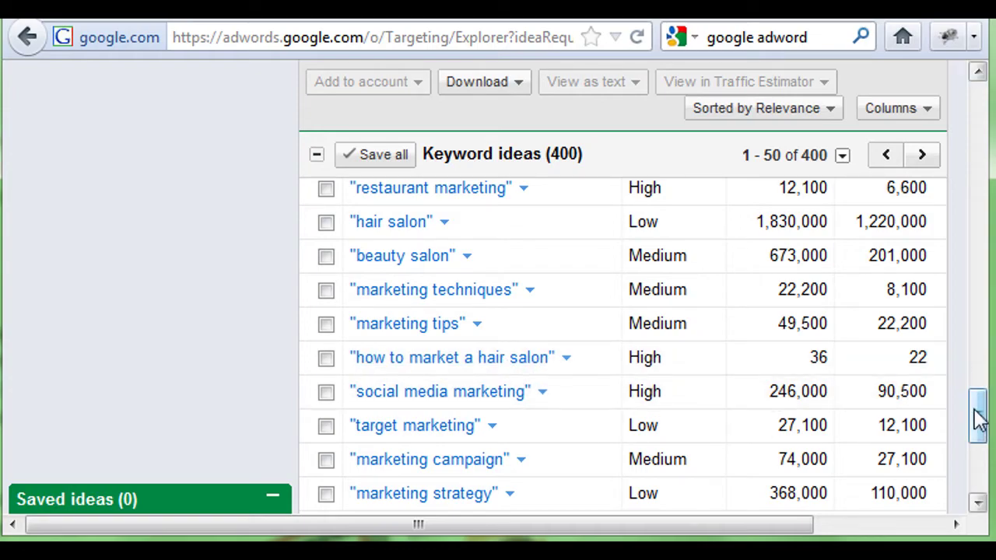
pyautogui.moveTo(978, 419); pyautogui.dragTo(978, 455)
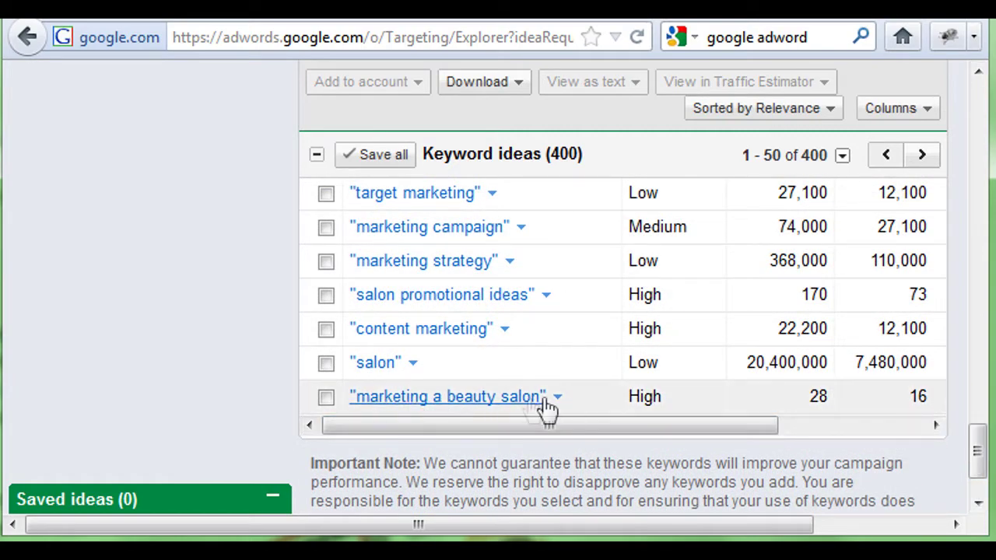
# - Change the search phrase to "hair salon marketing" and run the keyword search again
pyautogui.moveTo(978, 454); pyautogui.dragTo(984, 427)
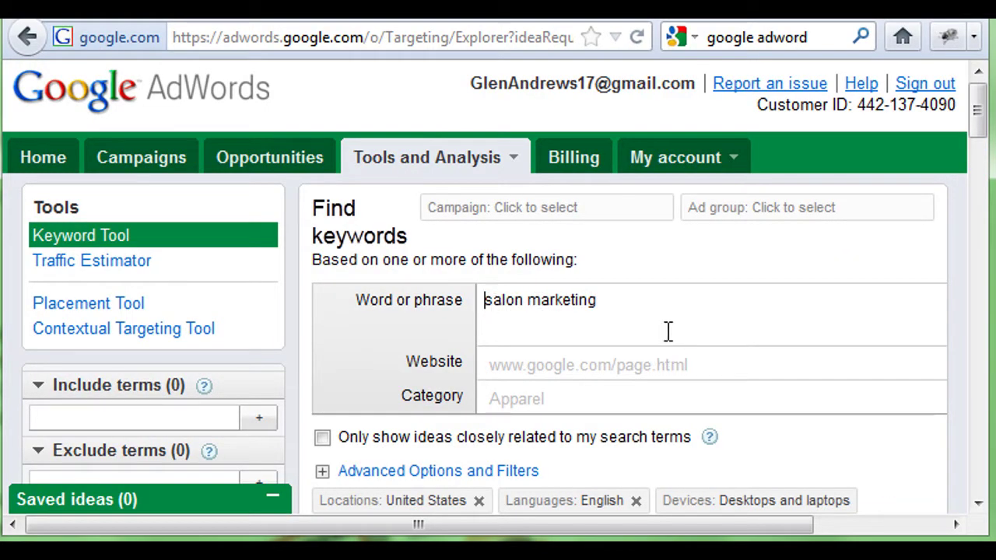
pyautogui.write('hair')
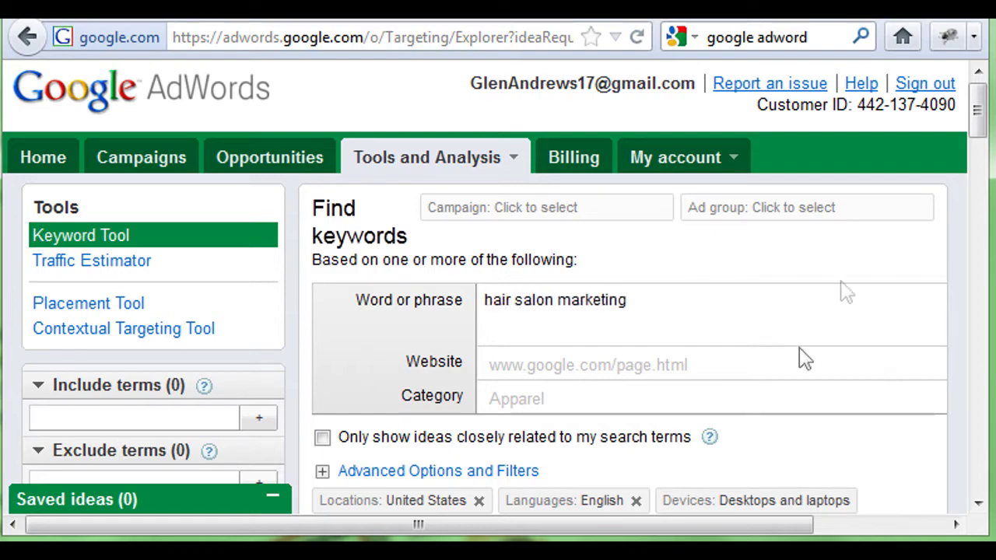
pyautogui.moveTo(977, 117); pyautogui.dragTo(979, 157)
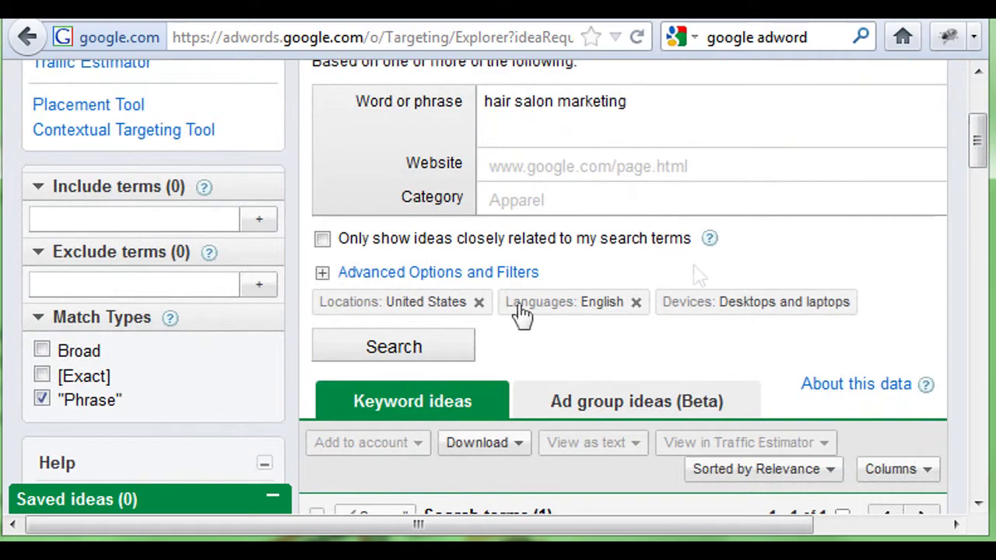
pyautogui.click(366, 348)
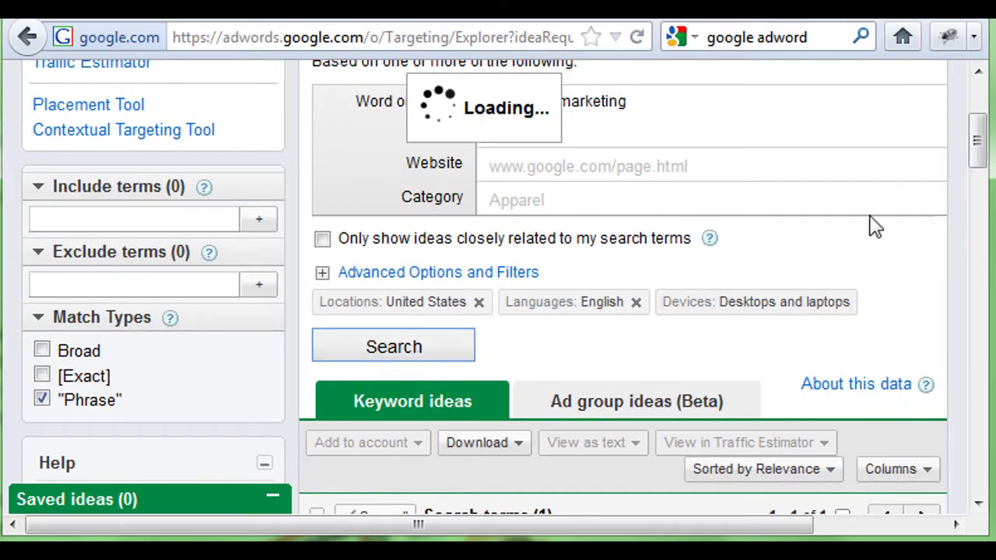
# - Add the Broad match type alongside Phrase and rerun the "hair salon marketing" search
pyautogui.moveTo(979, 151); pyautogui.dragTo(984, 222)
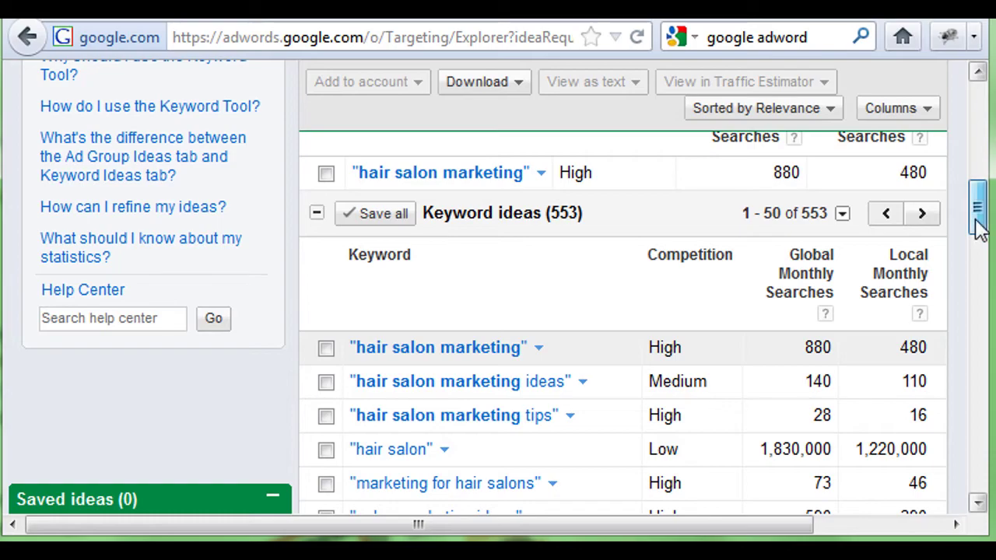
pyautogui.scroll(2, 978, 224)
pyautogui.moveTo(979, 224); pyautogui.dragTo(978, 184)
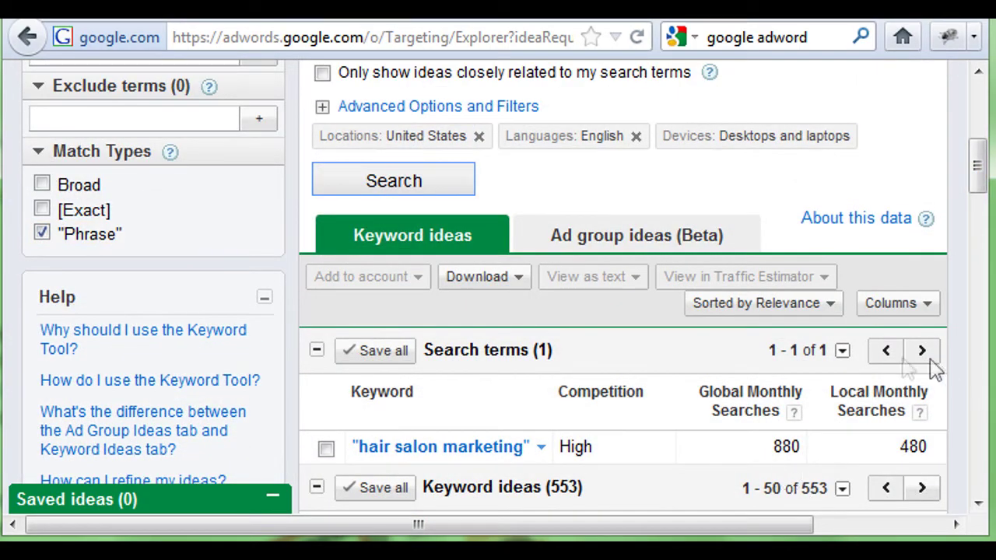
pyautogui.click(42, 184)
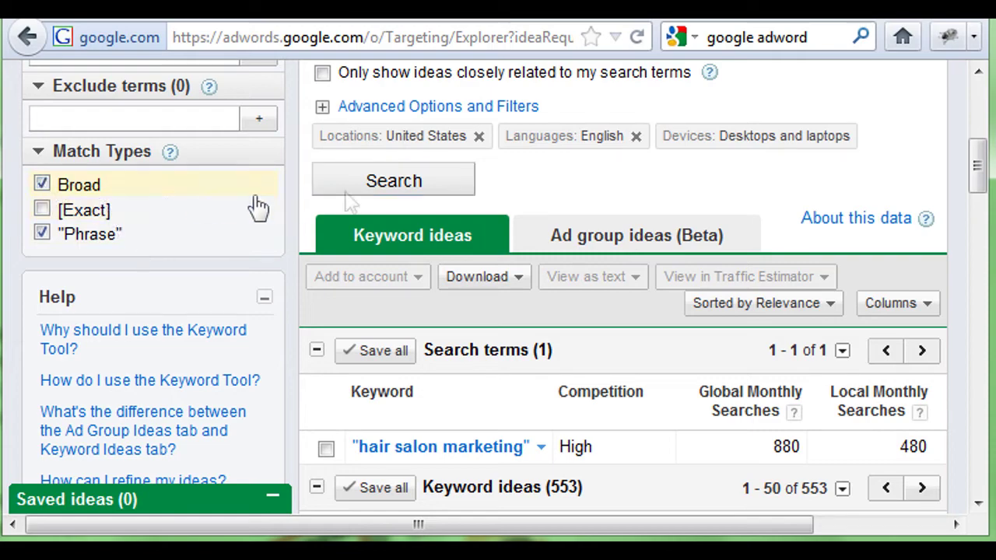
pyautogui.click(410, 189)
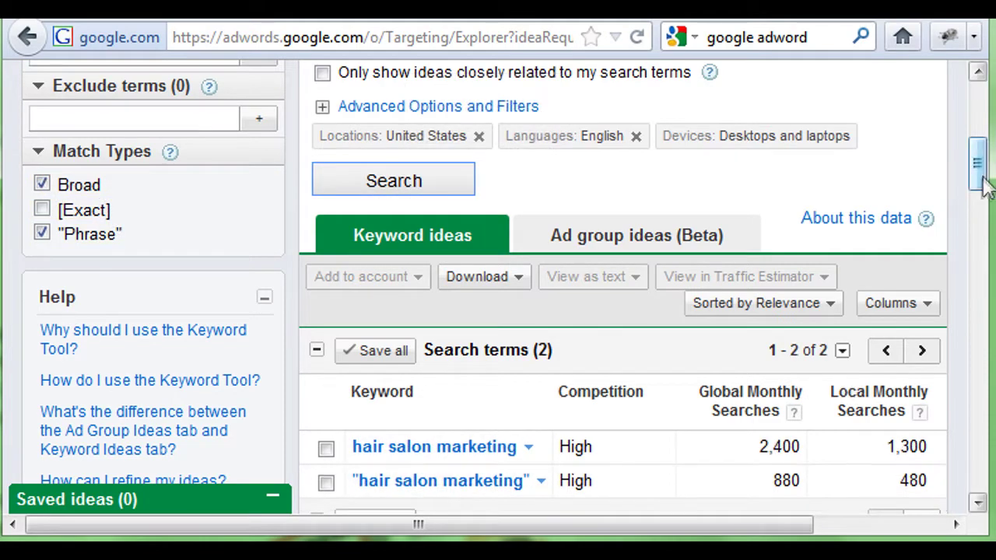
# - Compare the broad and phrase match search volumes for "hair salon marketing", then remove the Broad match type and review the keyword ideas
pyautogui.moveTo(981, 173); pyautogui.dragTo(981, 193)
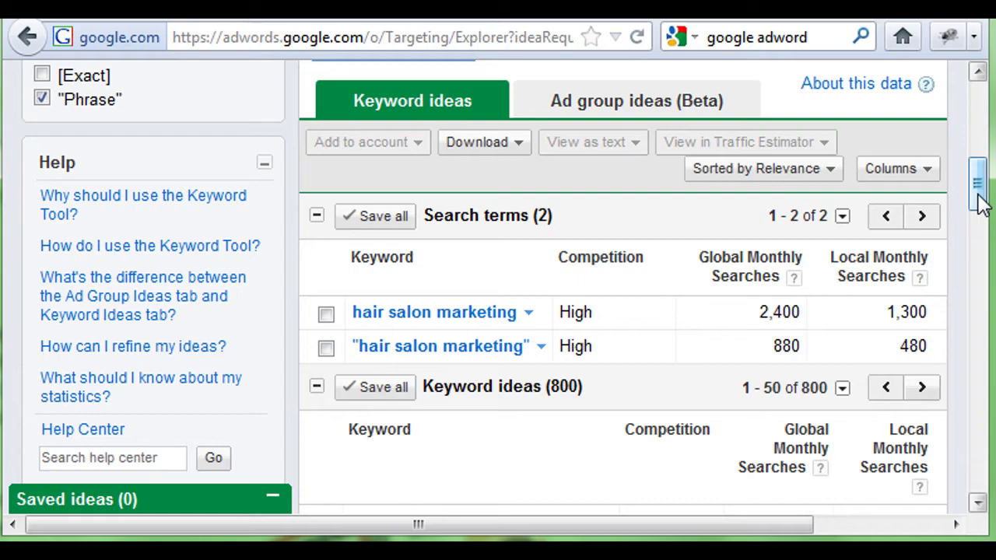
pyautogui.moveTo(978, 198); pyautogui.dragTo(978, 183)
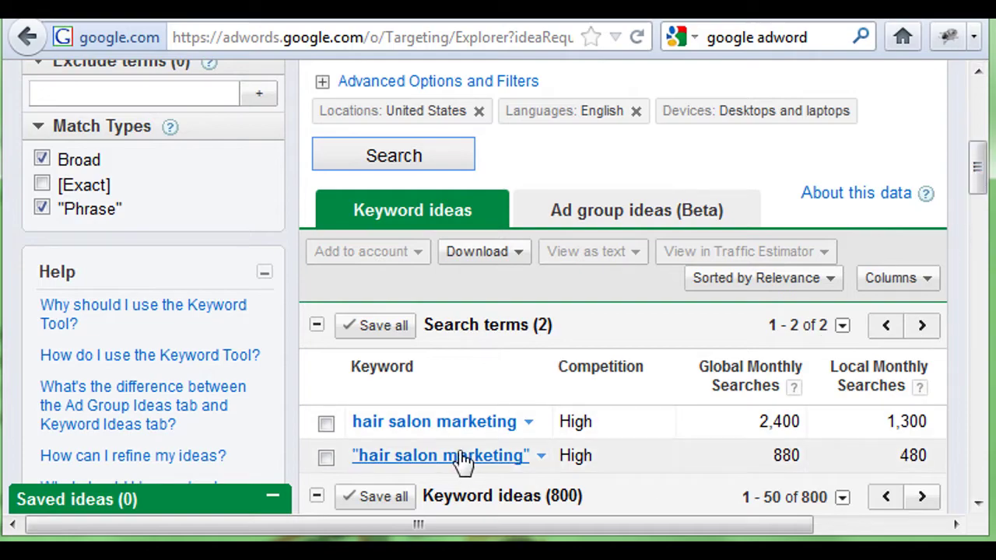
pyautogui.moveTo(978, 174); pyautogui.dragTo(971, 140)
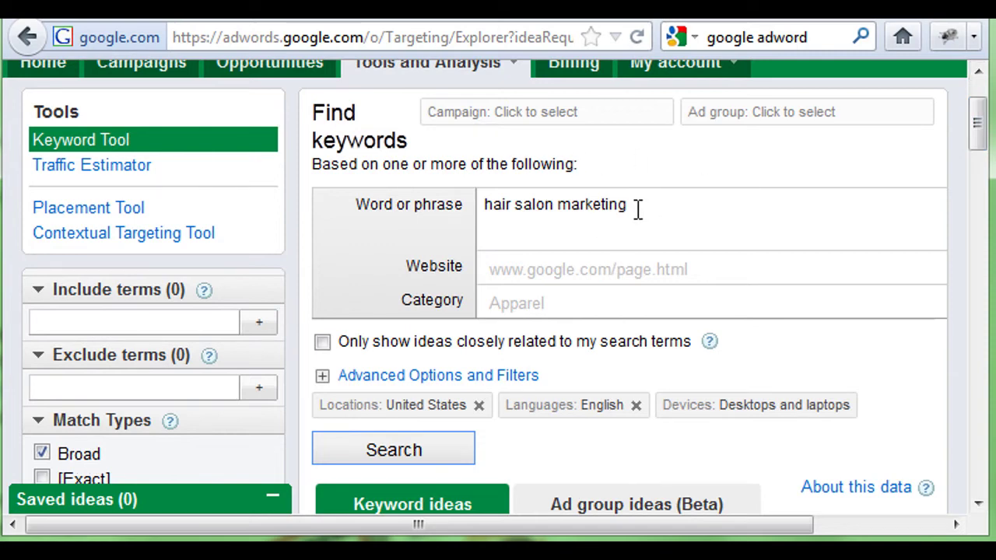
pyautogui.moveTo(973, 133); pyautogui.dragTo(988, 202)
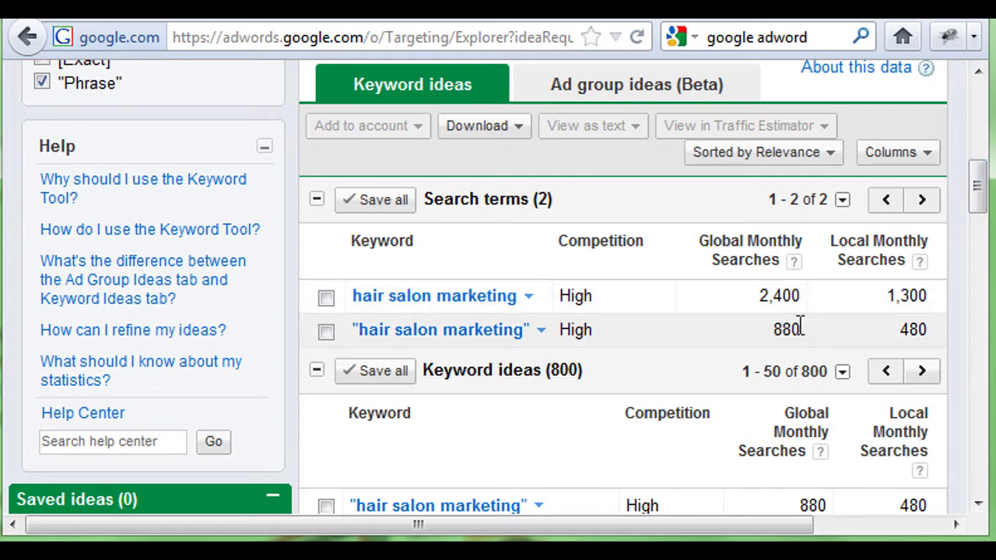
pyautogui.moveTo(977, 195); pyautogui.dragTo(960, 211)
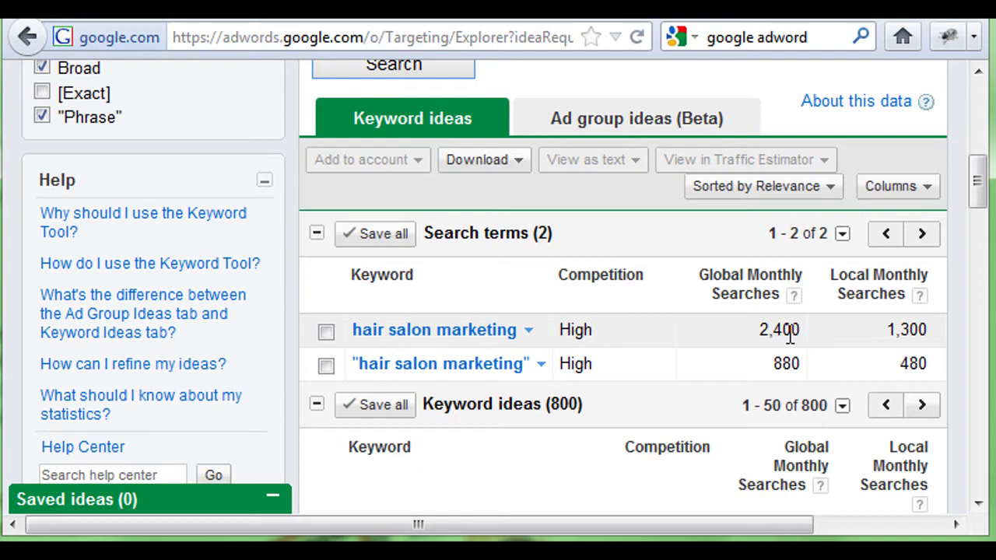
pyautogui.moveTo(980, 186); pyautogui.dragTo(978, 167)
pyautogui.click(42, 236)
pyautogui.moveTo(978, 173); pyautogui.dragTo(986, 245)
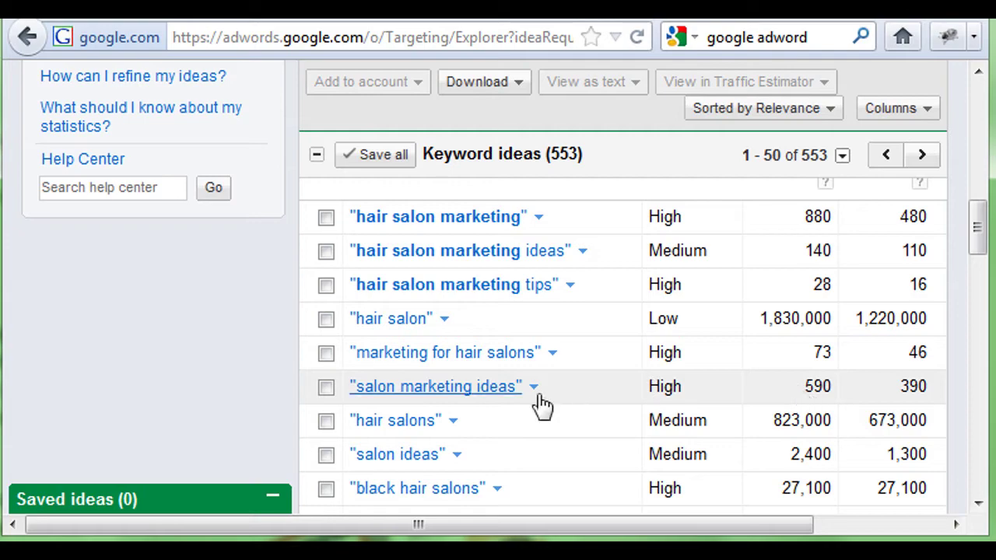
# - Review the competition and monthly searches of the salon keywords further down the "hair salon marketing" ideas list
pyautogui.moveTo(982, 240); pyautogui.dragTo(984, 250)
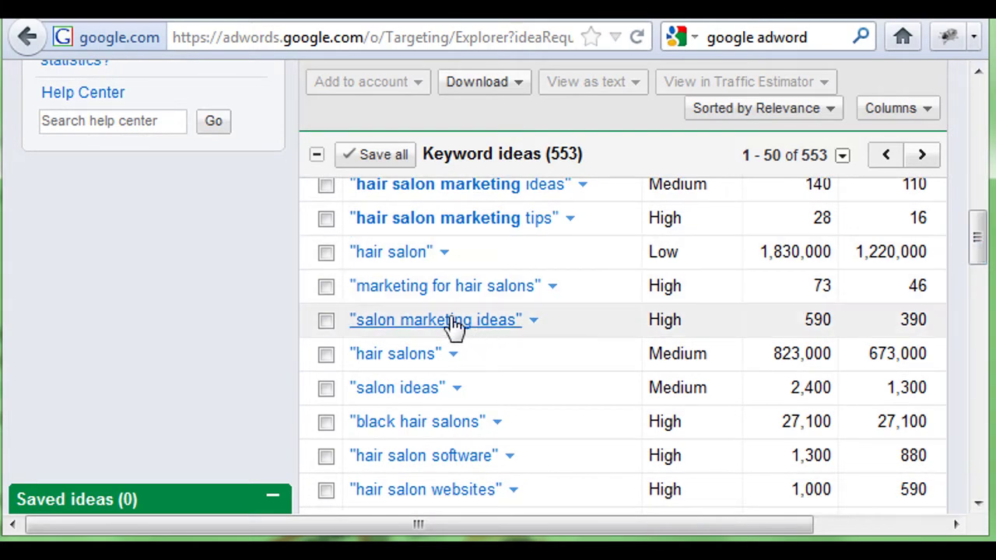
pyautogui.moveTo(978, 244); pyautogui.dragTo(983, 329)
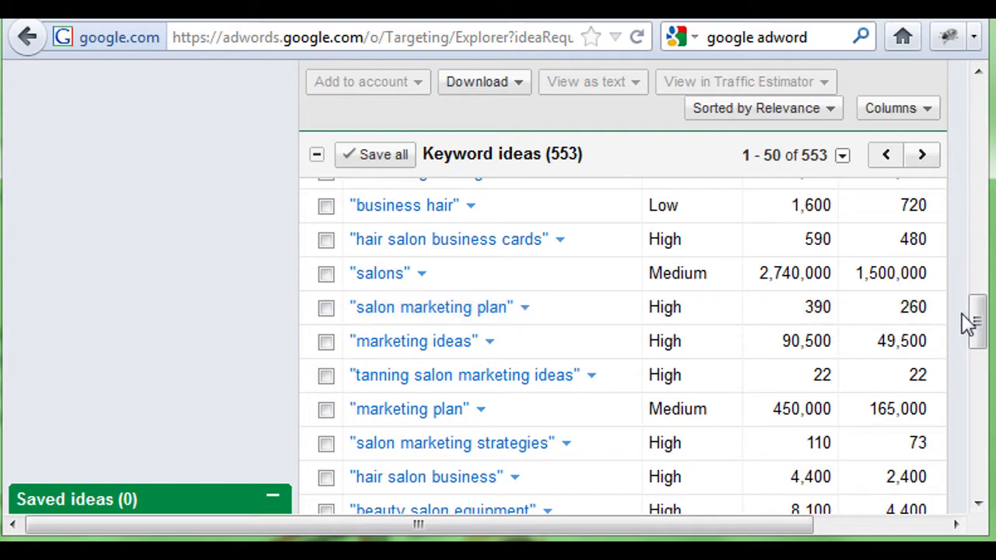
pyautogui.scroll(-3, 982, 323)
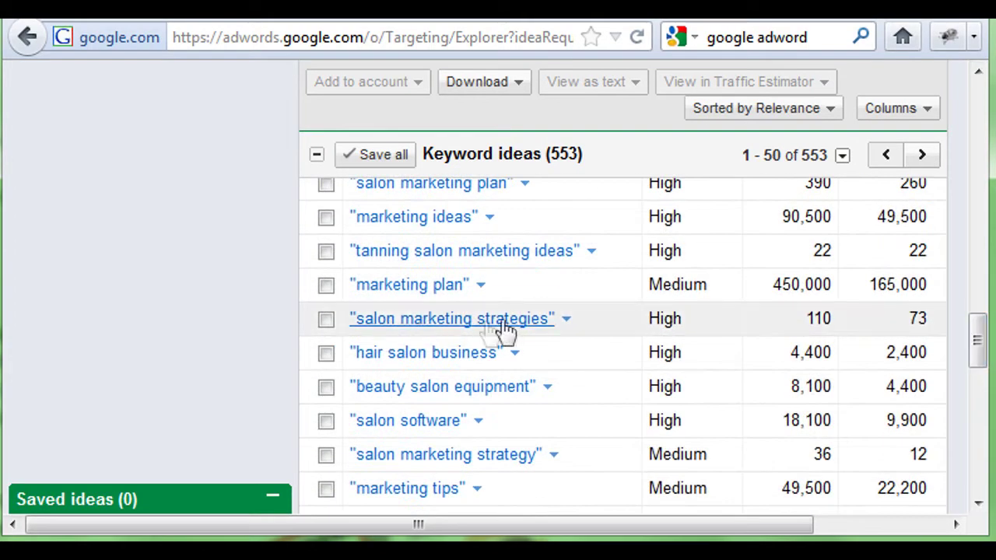
pyautogui.moveTo(972, 345); pyautogui.dragTo(975, 348)
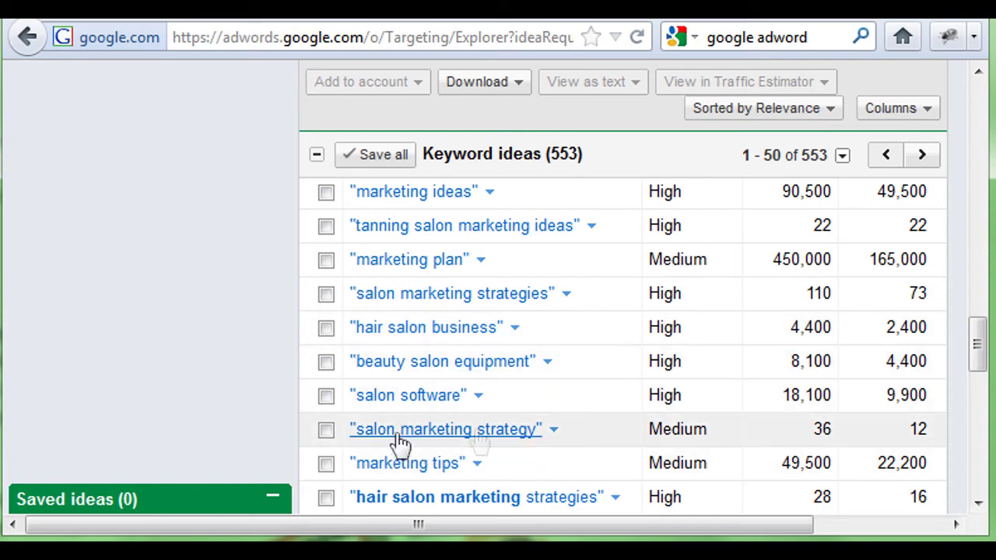
pyautogui.moveTo(973, 349); pyautogui.dragTo(984, 389)
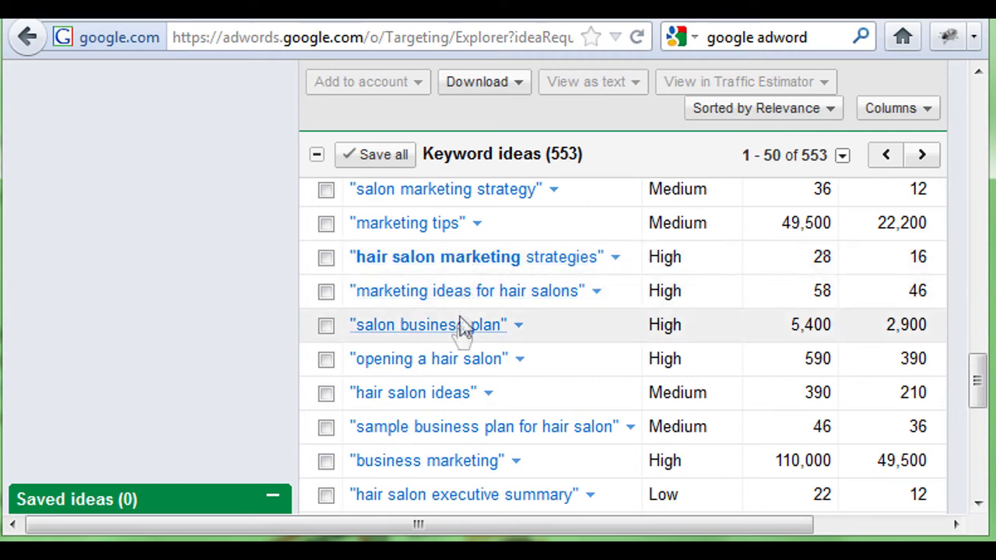
# - Change the search phrase to "day spa marketing" and run the keyword search again
pyautogui.moveTo(977, 383); pyautogui.dragTo(978, 136)
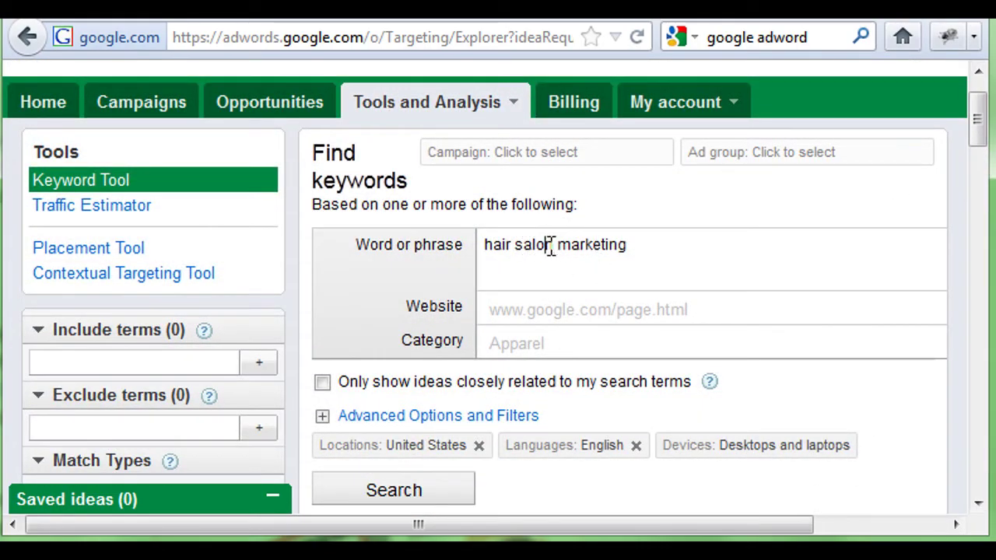
pyautogui.moveTo(553, 244); pyautogui.dragTo(475, 260)
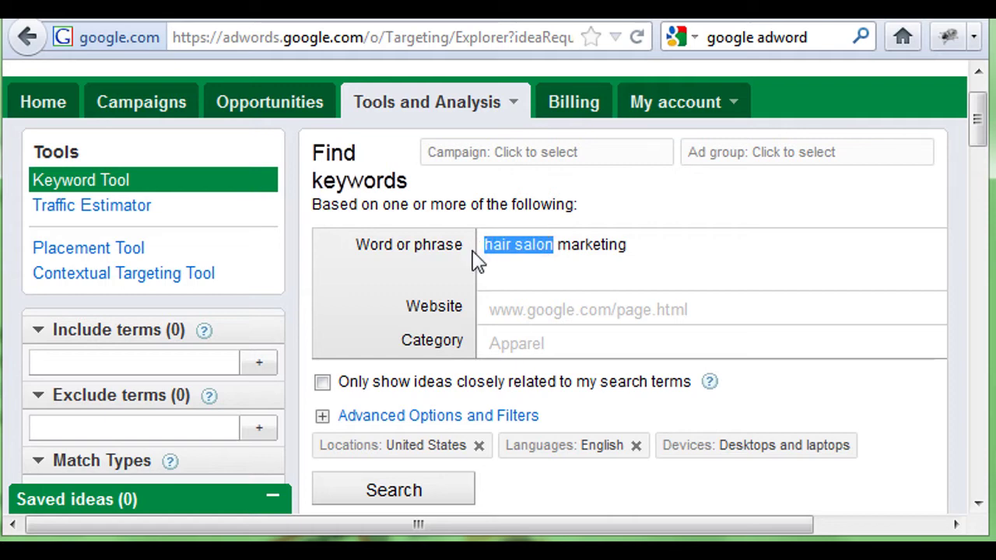
pyautogui.press('BackSpace')
pyautogui.write('day s')
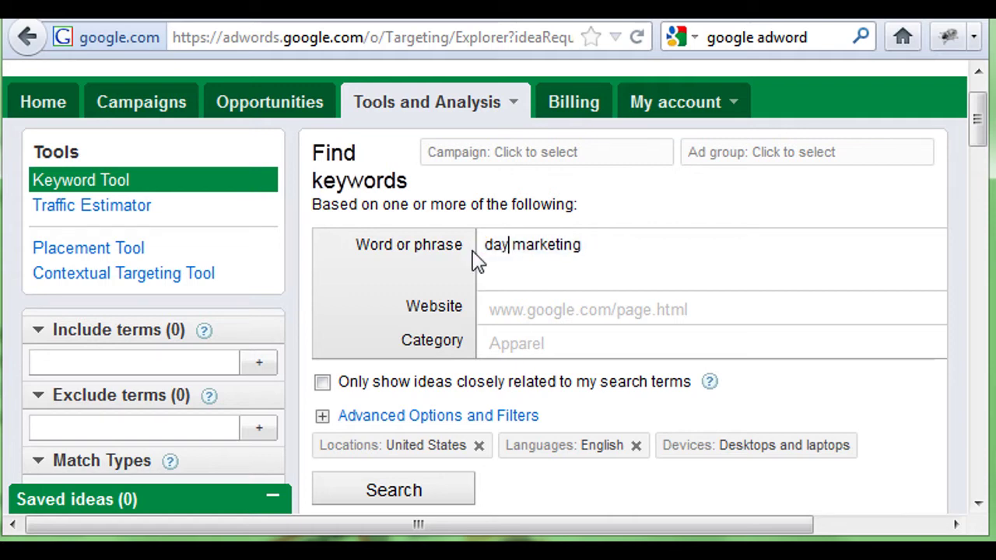
pyautogui.write('pa')
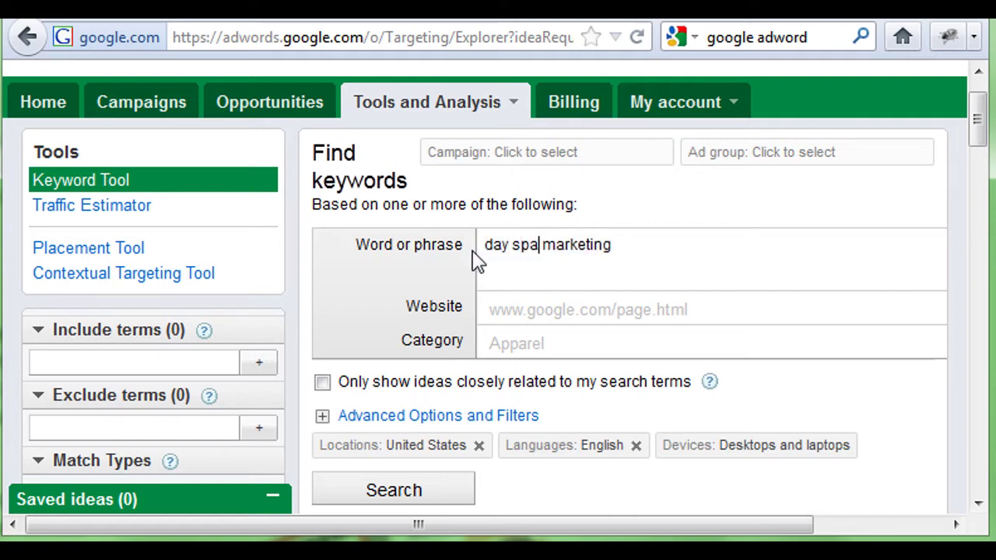
pyautogui.click(384, 493)
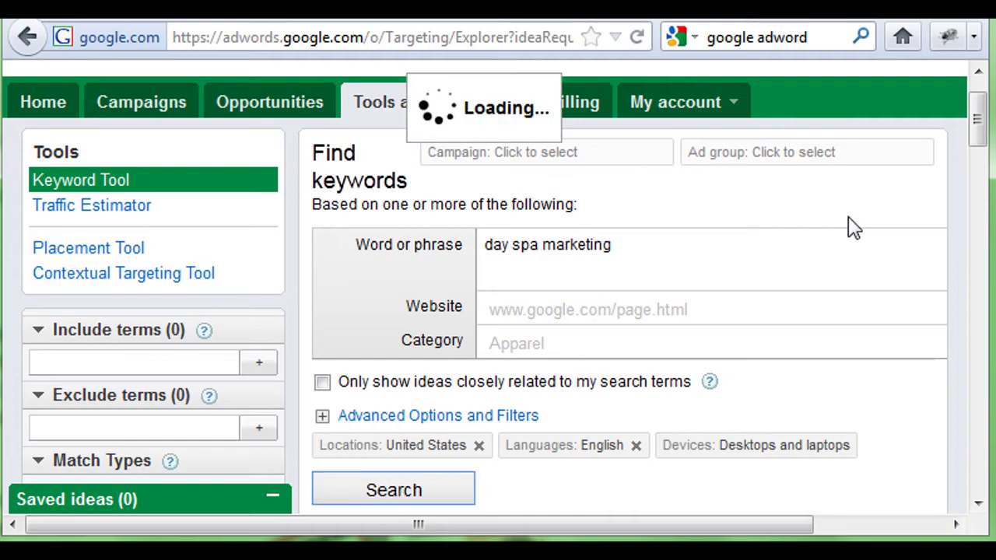
# - Examine the competition and the global and local monthly searches of "day spa marketing" and its first keyword ideas
pyautogui.moveTo(976, 133); pyautogui.dragTo(977, 212)
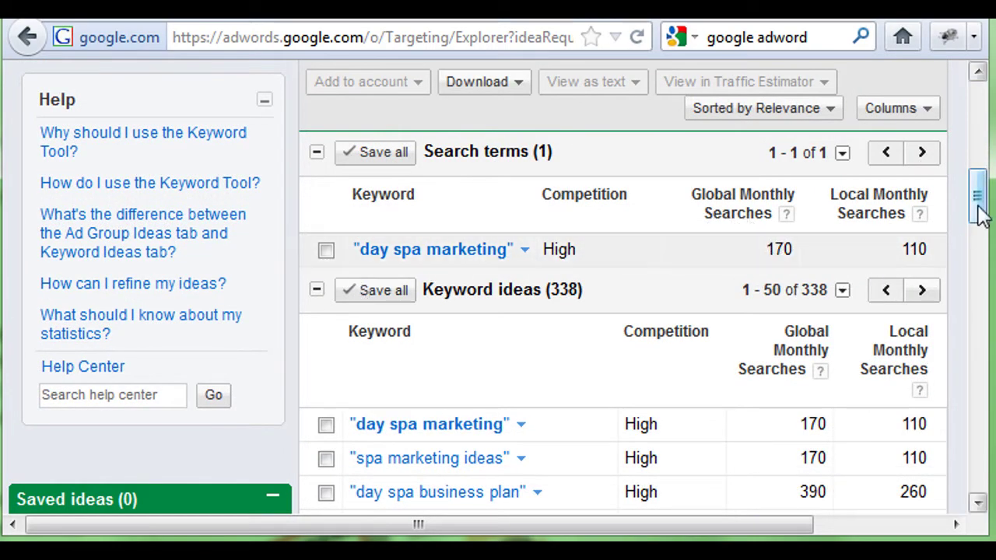
pyautogui.moveTo(979, 215); pyautogui.dragTo(982, 221)
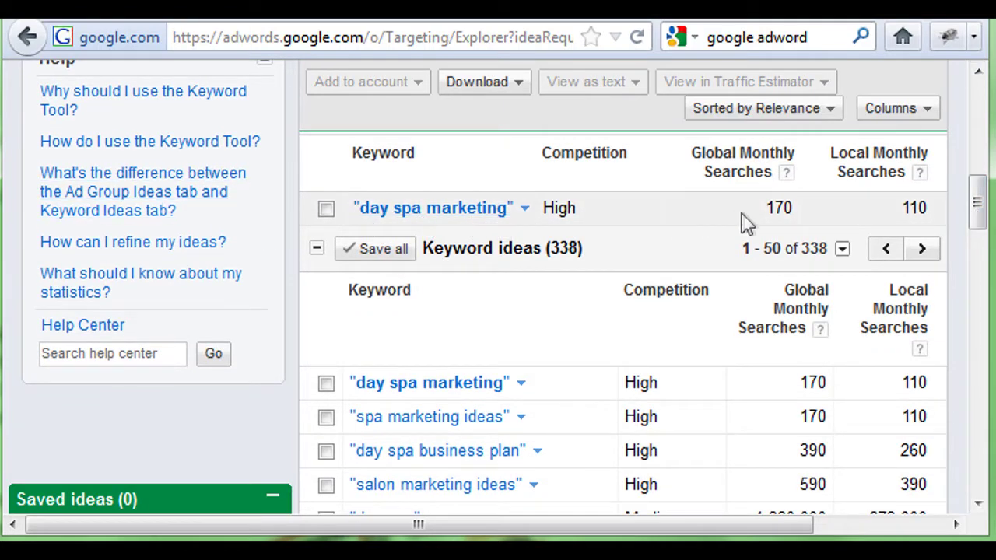
pyautogui.moveTo(974, 215); pyautogui.dragTo(978, 225)
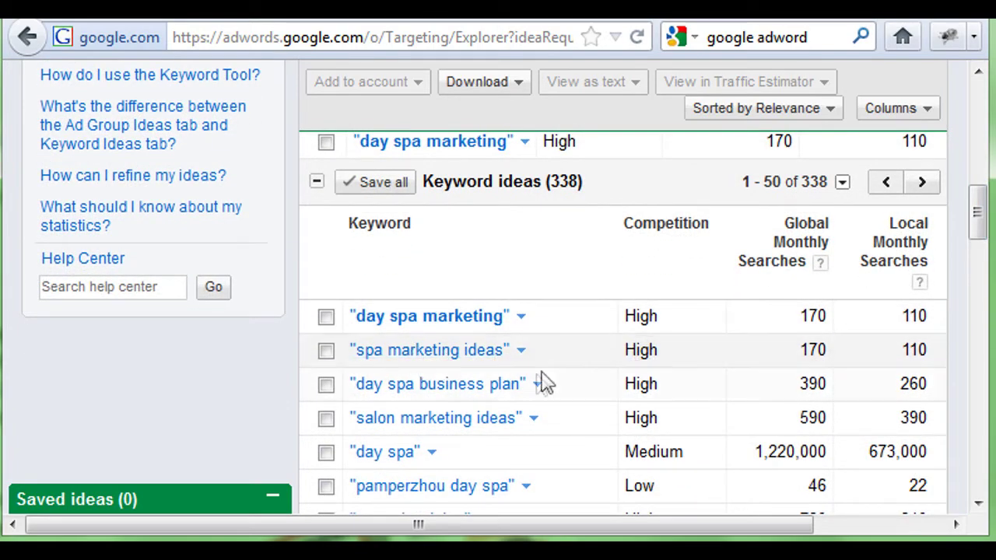
pyautogui.moveTo(978, 223); pyautogui.dragTo(984, 263)
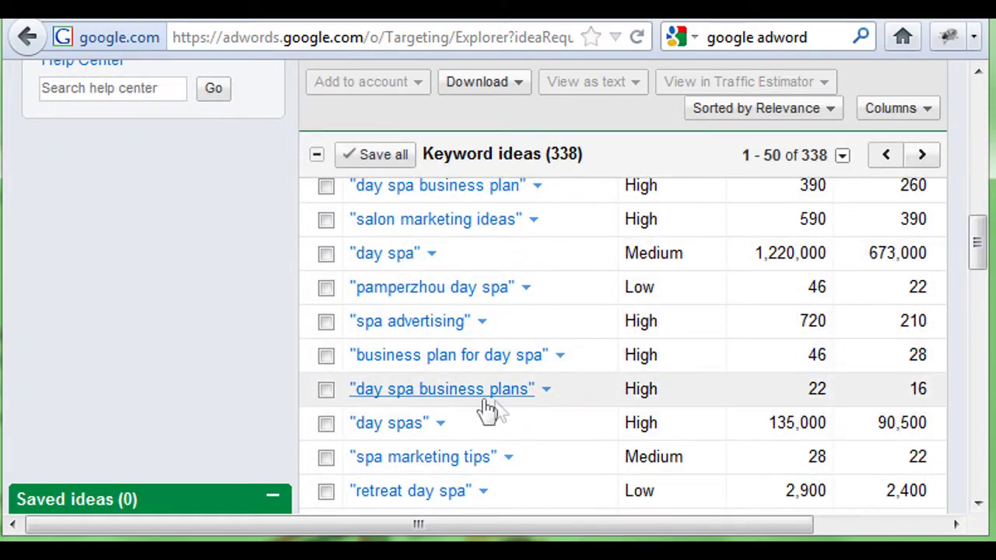
pyautogui.moveTo(984, 256); pyautogui.dragTo(978, 221)
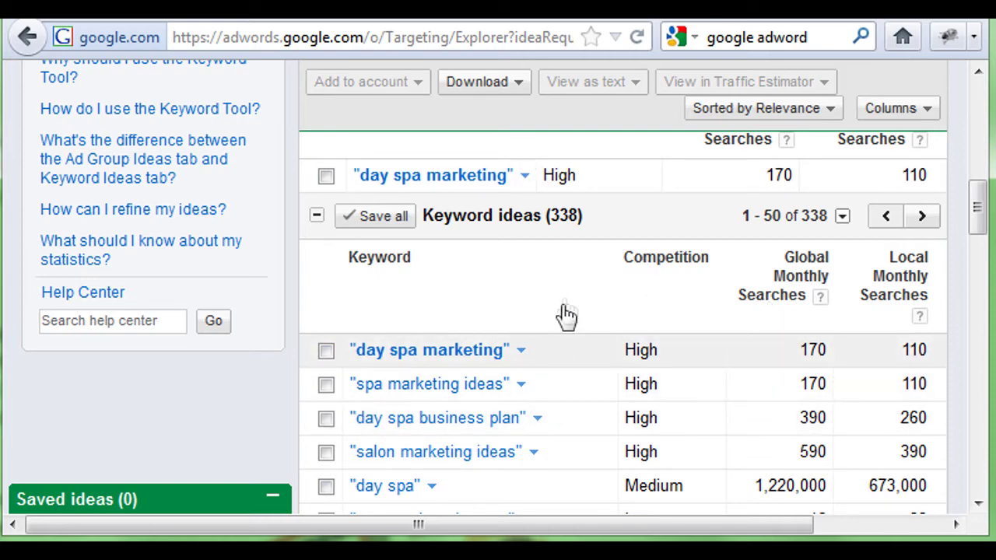
pyautogui.moveTo(974, 215); pyautogui.dragTo(984, 148)
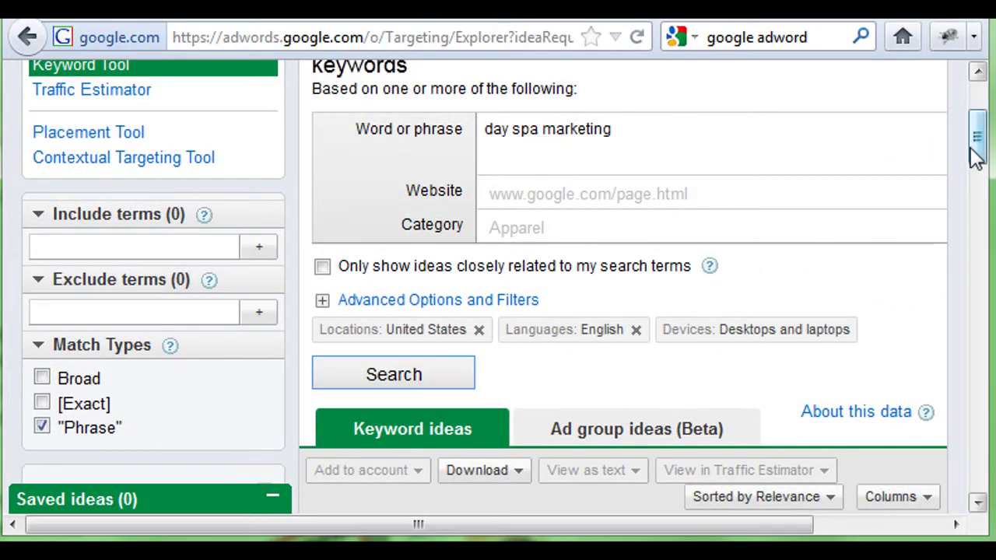
pyautogui.moveTo(977, 137); pyautogui.dragTo(977, 271)
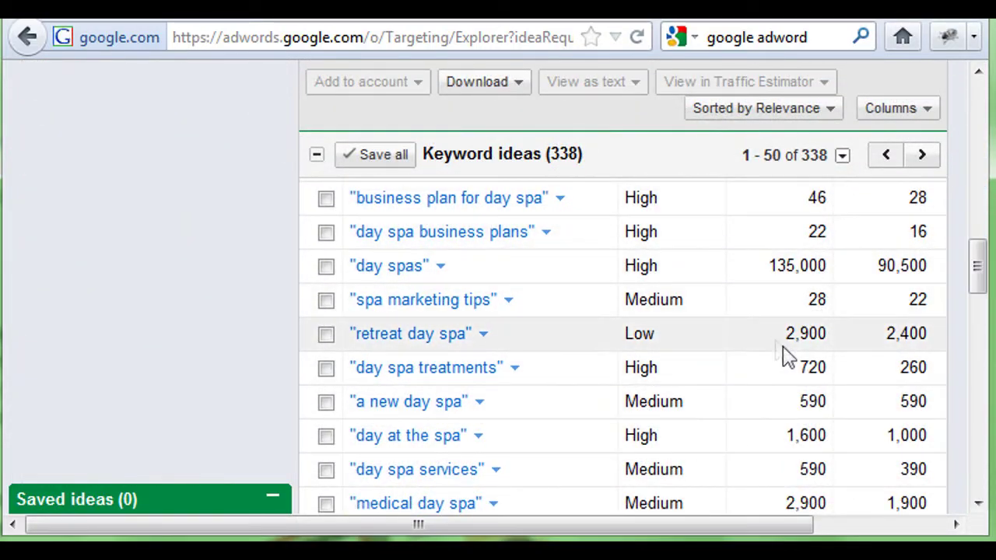
pyautogui.moveTo(981, 287); pyautogui.dragTo(978, 116)
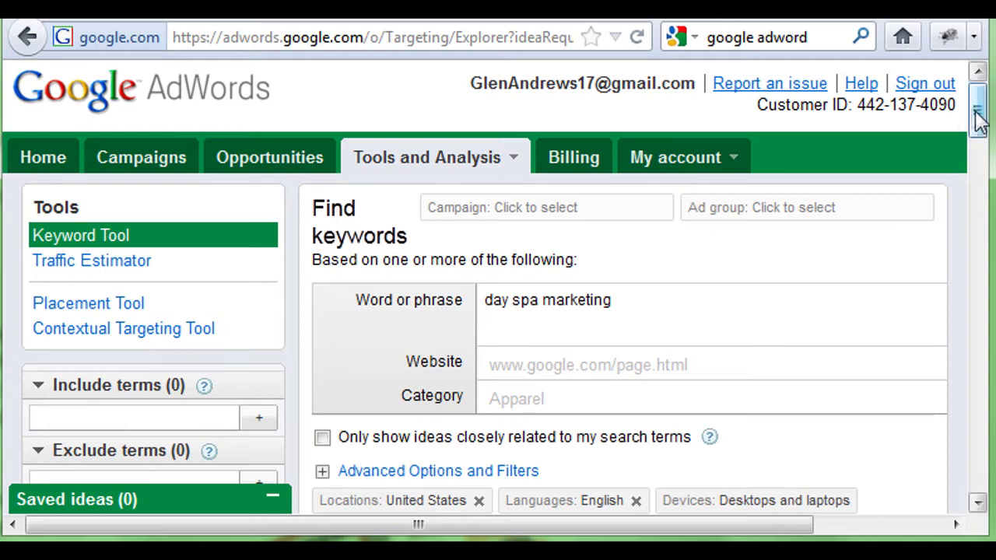
pyautogui.scroll(-1, 977, 131)
pyautogui.scroll(1, 978, 131)
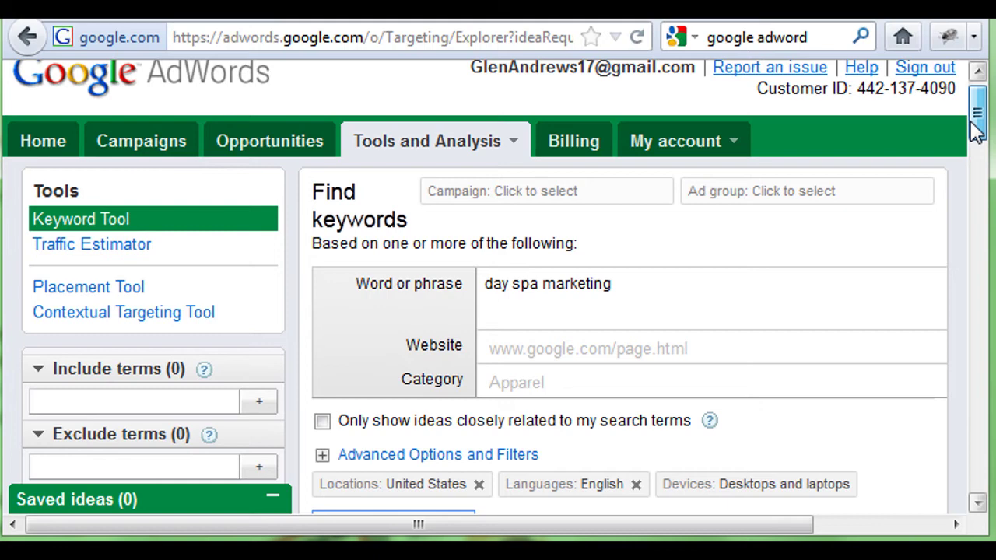
pyautogui.scroll(1, 977, 131)
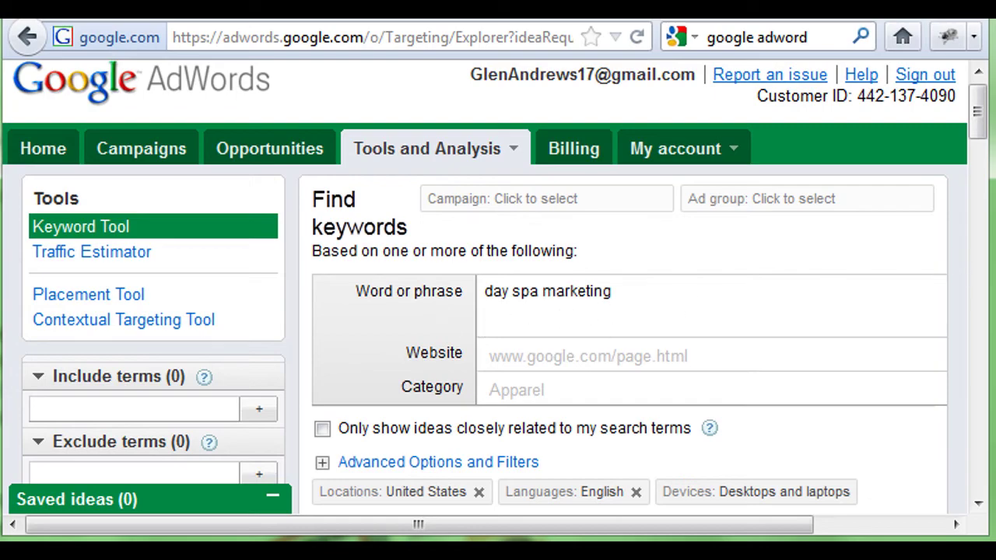
# - Compare the search volumes of the spa marketing phrases down the keyword ideas list as far as "day spa marketing tips"
pyautogui.moveTo(979, 117); pyautogui.dragTo(978, 198)
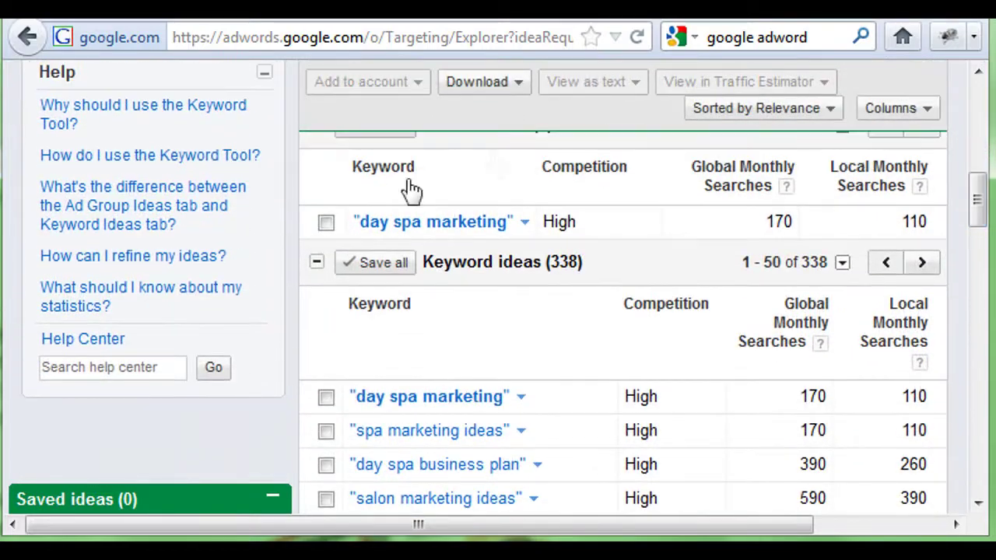
pyautogui.moveTo(977, 212); pyautogui.dragTo(977, 235)
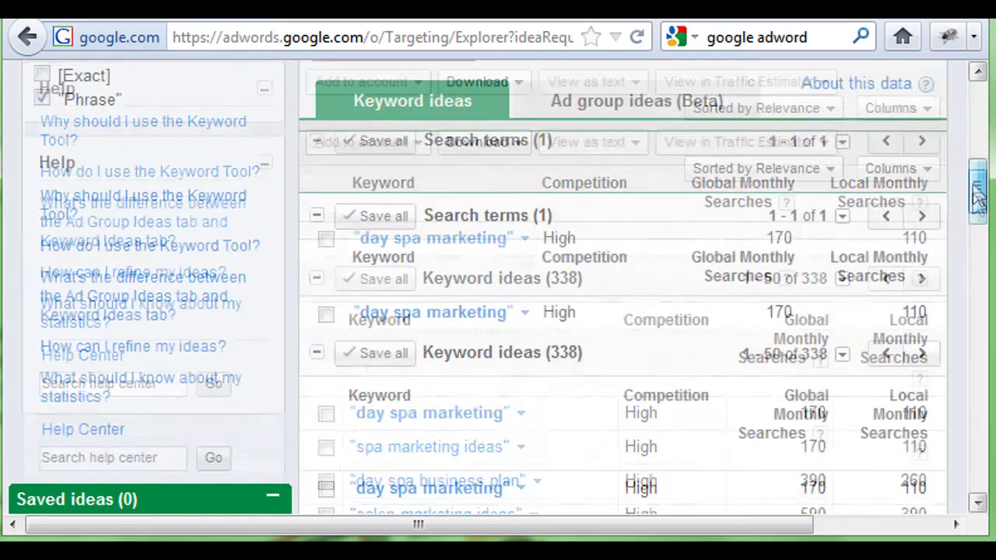
pyautogui.moveTo(972, 229); pyautogui.dragTo(971, 186)
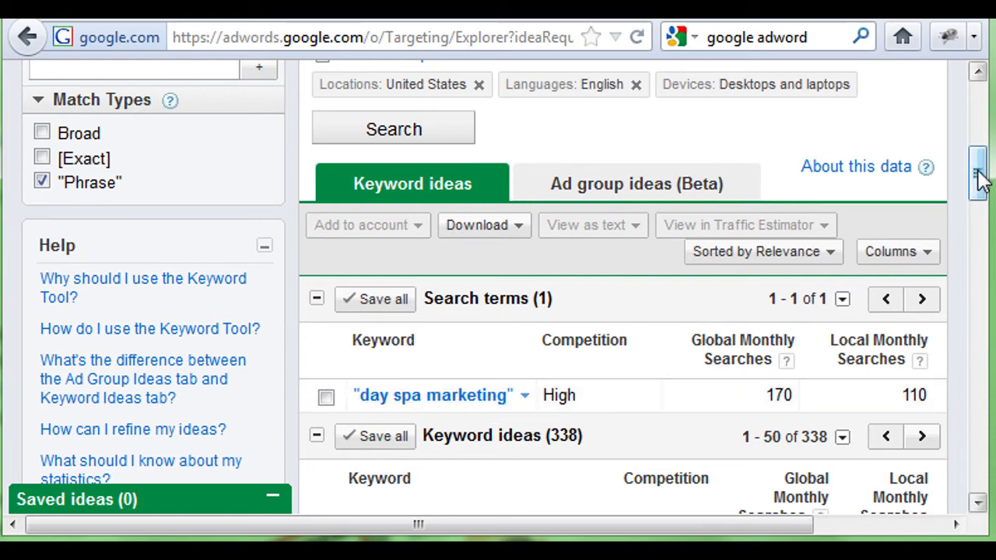
pyautogui.moveTo(979, 177); pyautogui.dragTo(980, 233)
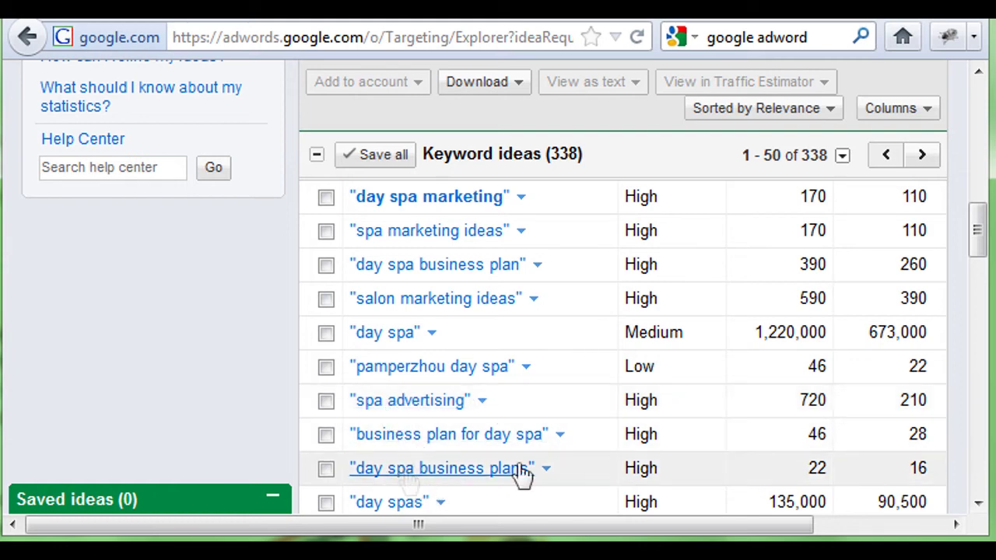
pyautogui.moveTo(972, 257); pyautogui.dragTo(984, 295)
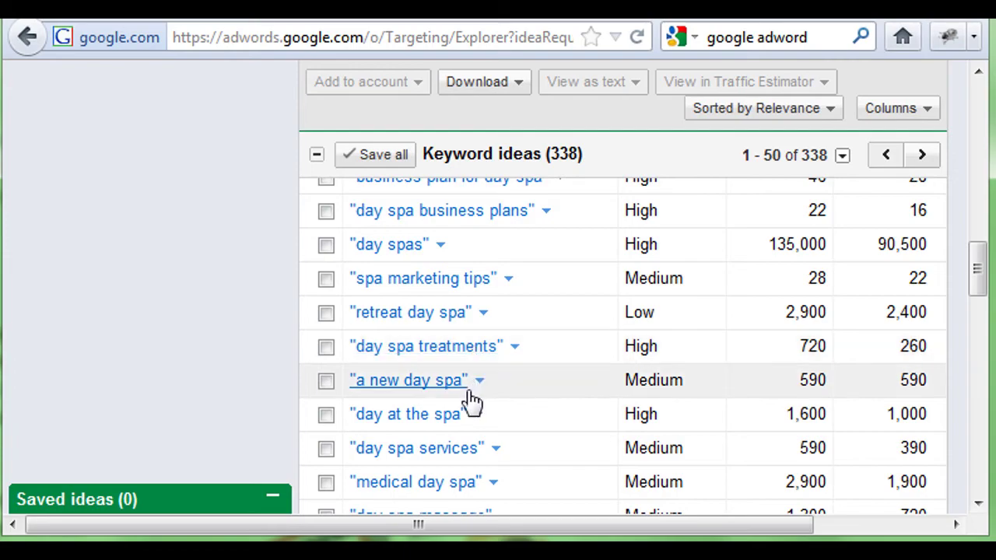
pyautogui.moveTo(981, 286); pyautogui.dragTo(987, 336)
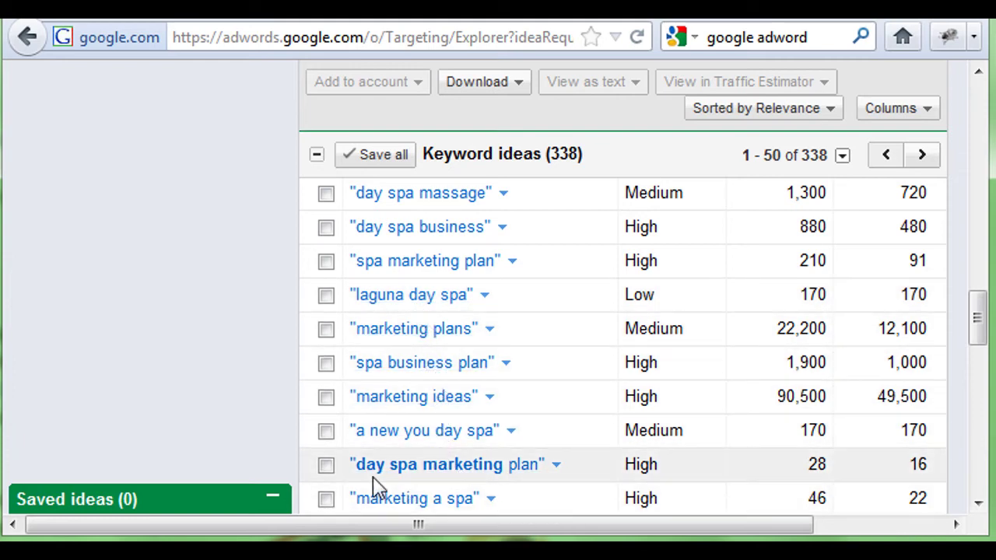
pyautogui.moveTo(977, 322); pyautogui.dragTo(982, 342)
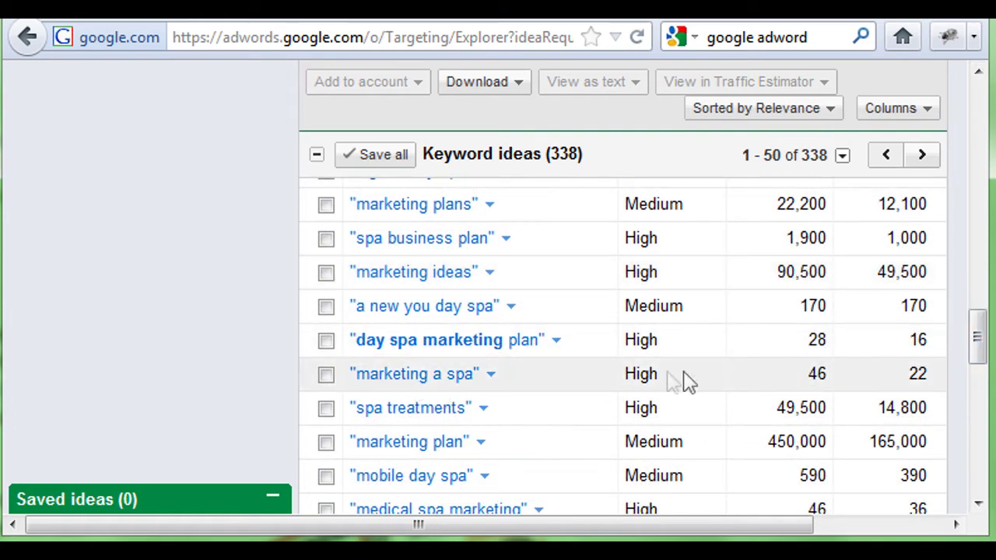
pyautogui.moveTo(978, 336); pyautogui.dragTo(979, 353)
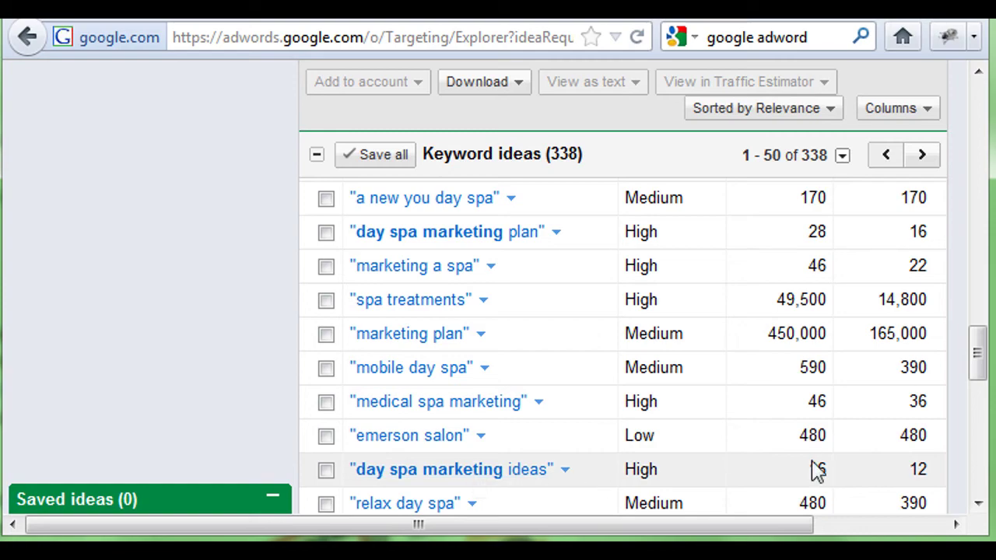
pyautogui.moveTo(980, 374); pyautogui.dragTo(987, 400)
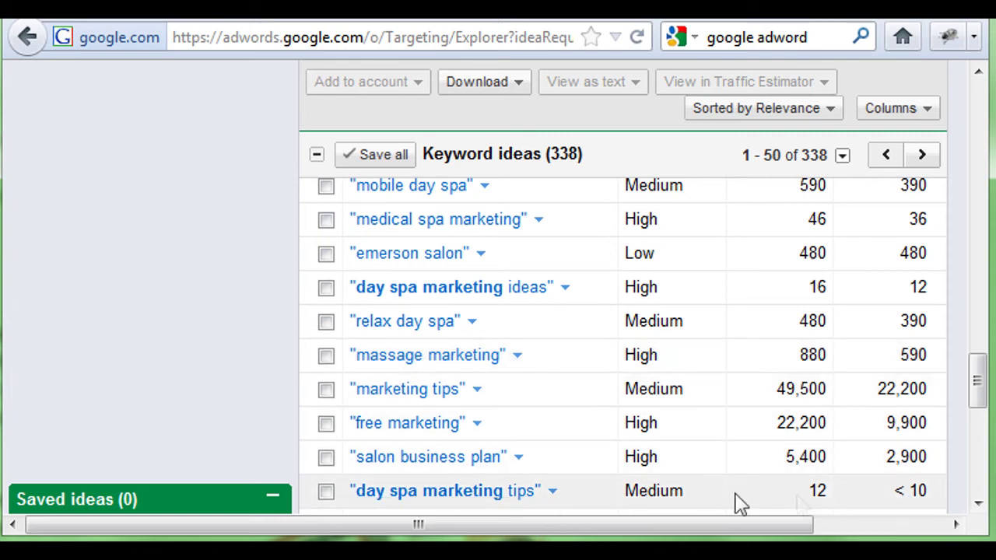
# - Change the search phrase back to "salon marketing" and rerun the keyword search
pyautogui.moveTo(974, 392); pyautogui.dragTo(977, 123)
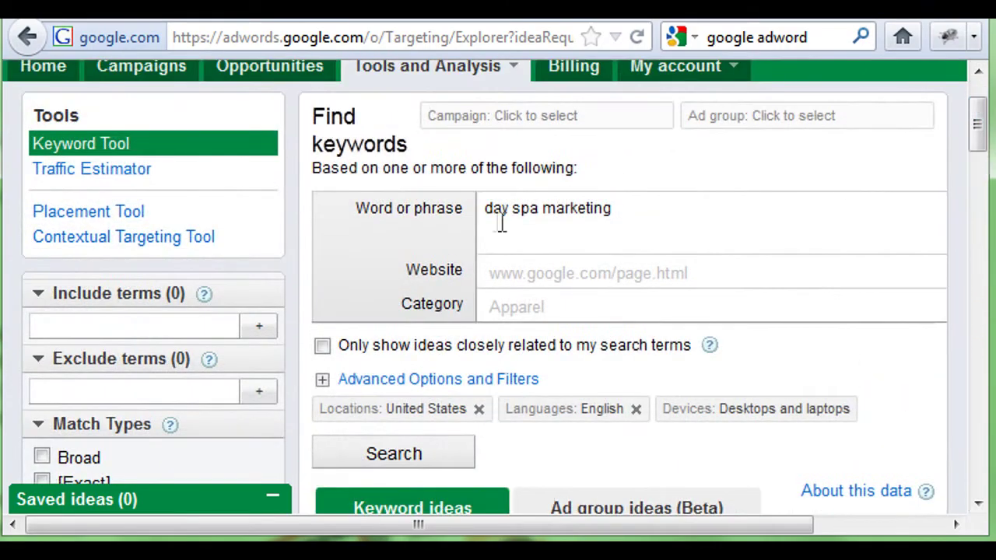
pyautogui.moveTo(538, 208); pyautogui.dragTo(436, 207)
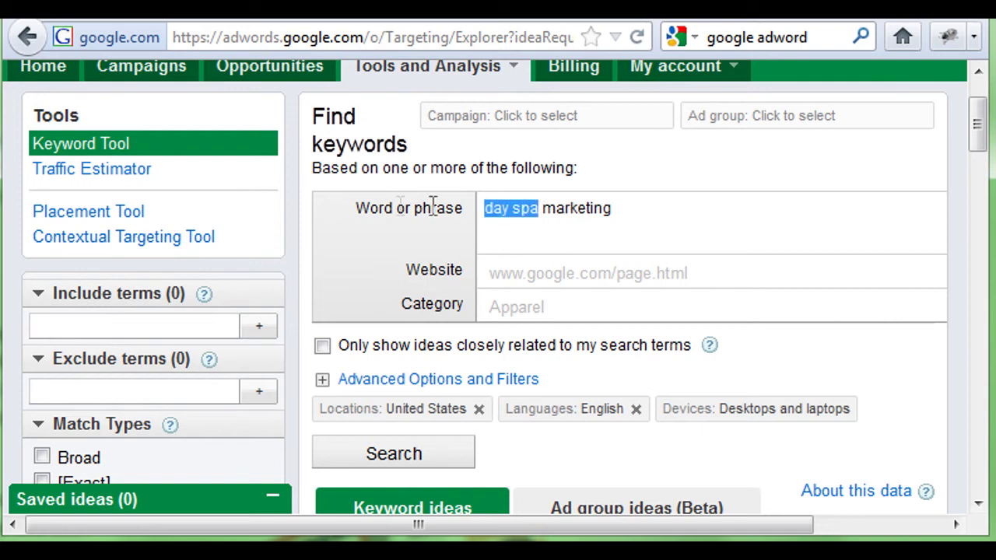
pyautogui.write('salon ma')
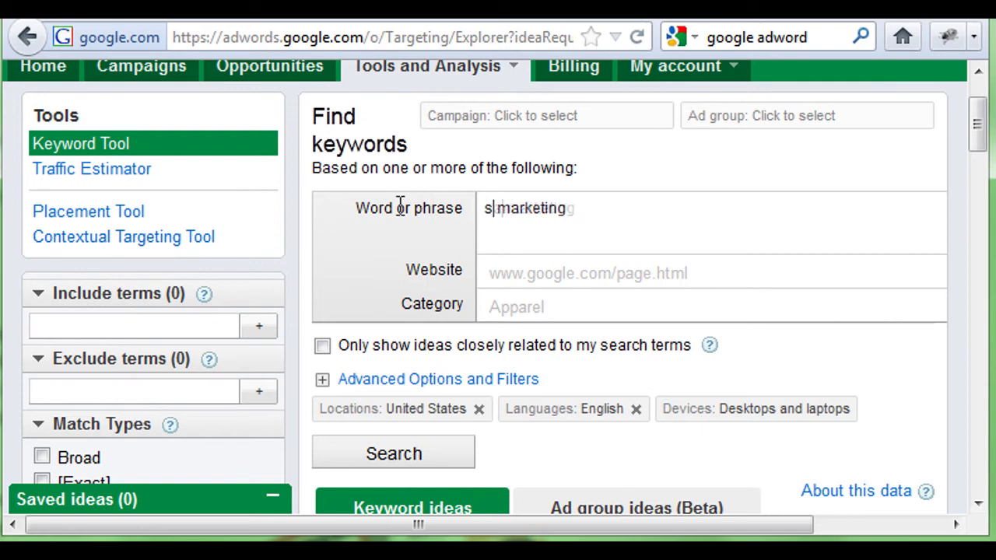
pyautogui.write('rket')
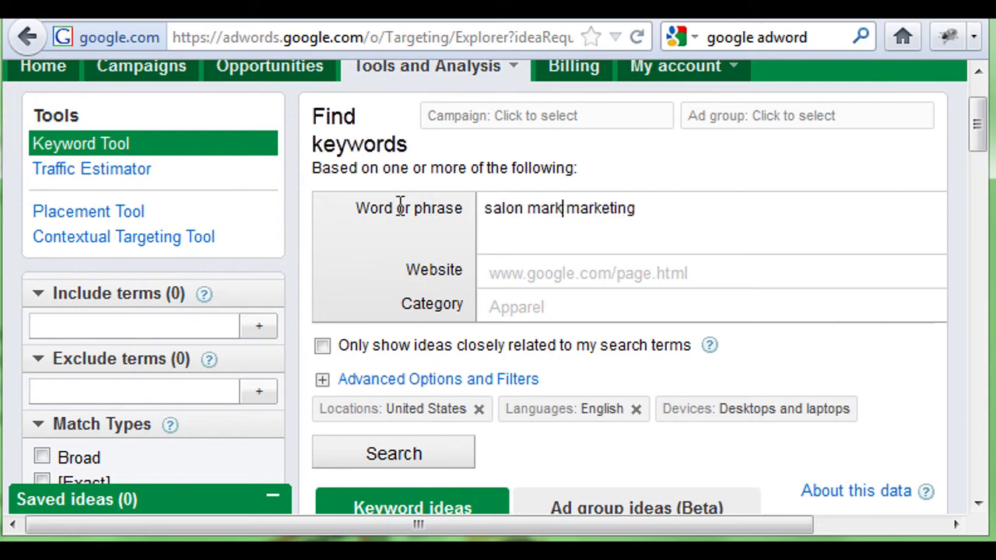
pyautogui.press('BackSpace')
pyautogui.press('BackSpace')
pyautogui.press('BackSpace')
pyautogui.press('BackSpace')
pyautogui.press('BackSpace')
pyautogui.press('BackSpace')
pyautogui.press('BackSpace')
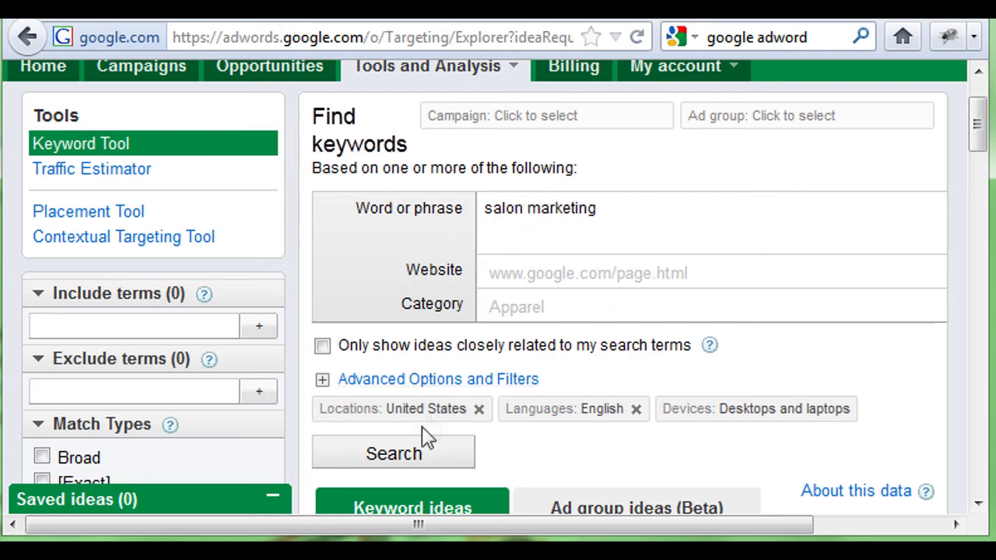
pyautogui.click(394, 456)
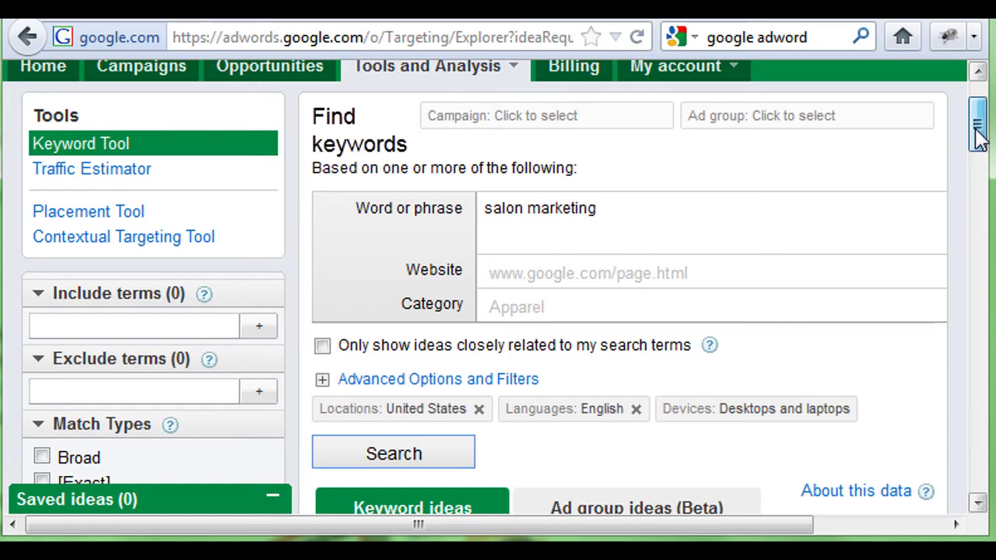
# - Review the competition and monthly searches of the first keyword ideas for "salon marketing"
pyautogui.moveTo(978, 136); pyautogui.dragTo(967, 238)
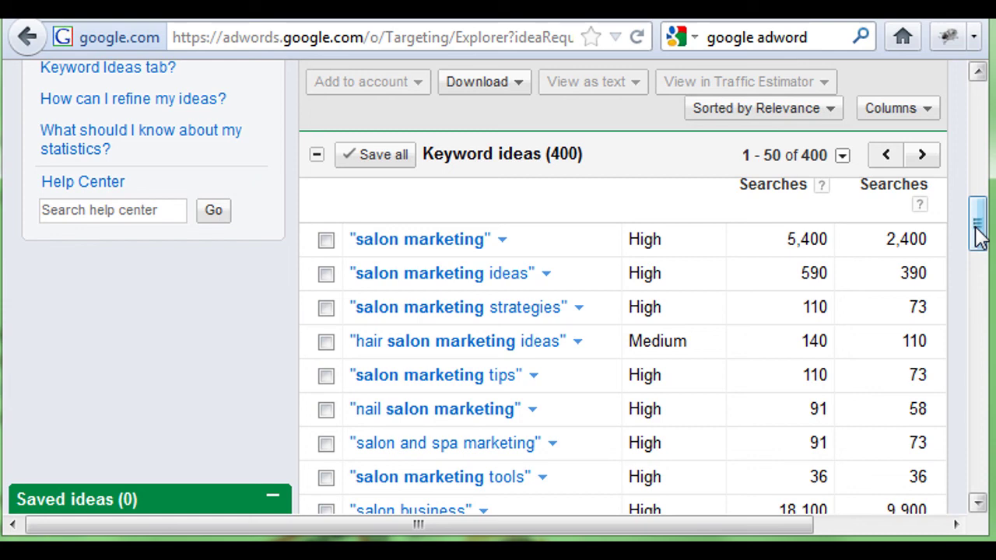
pyautogui.moveTo(979, 233)
pyautogui.mouseDown()
pyautogui.moveTo(979, 123)
pyautogui.moveTo(984, 160)
pyautogui.moveTo(971, 230)
pyautogui.mouseUp()
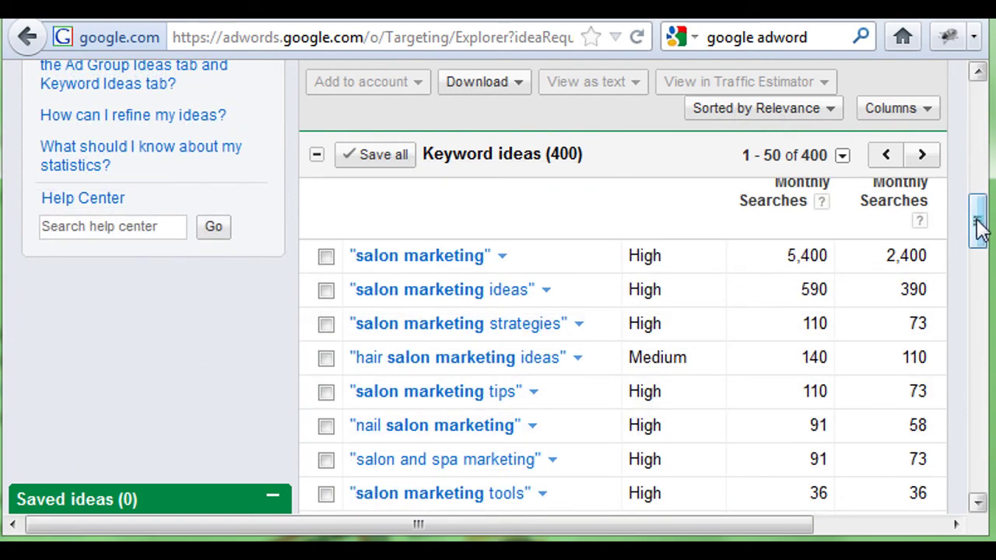
pyautogui.moveTo(978, 225); pyautogui.dragTo(986, 113)
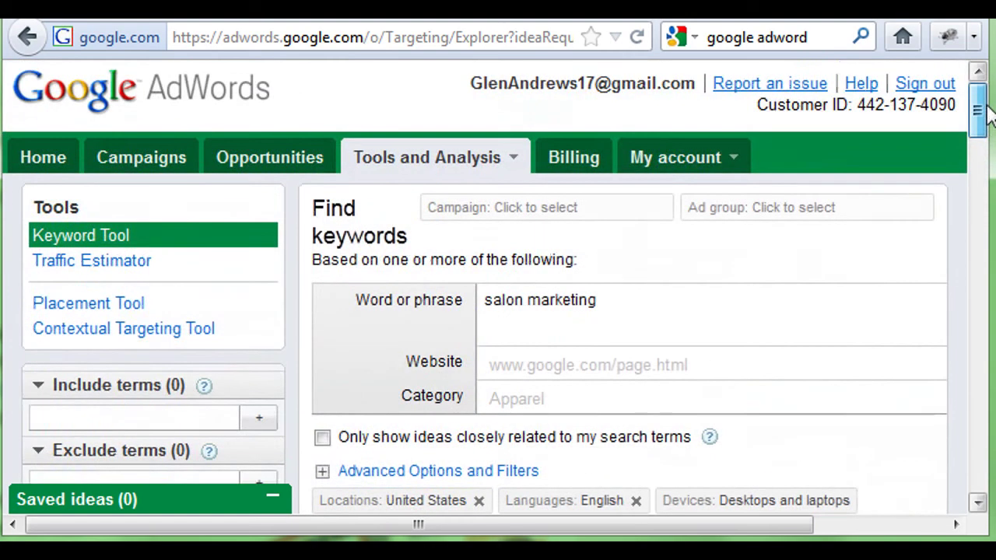
# - Put the focus in the browser's address field
pyautogui.click(809, 36)
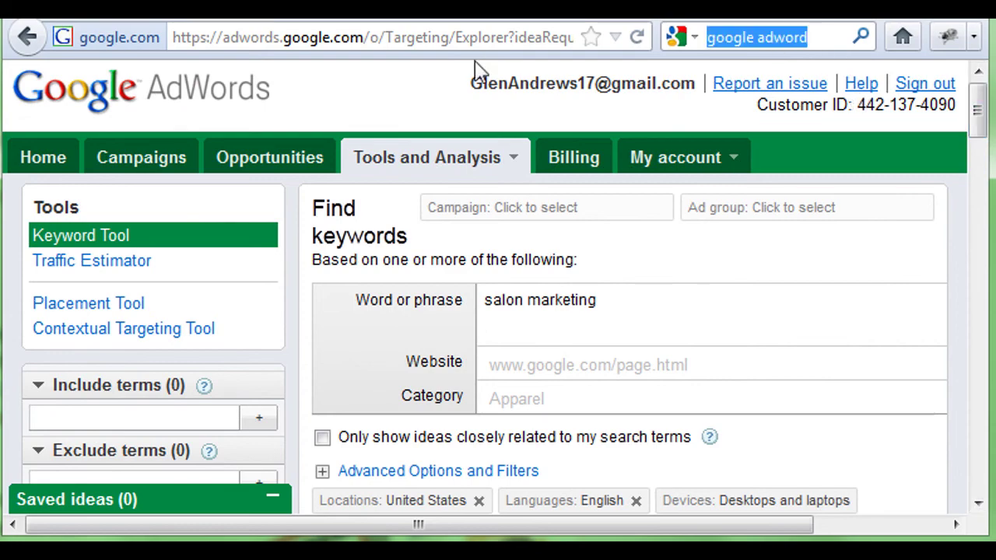
pyautogui.click(501, 37)
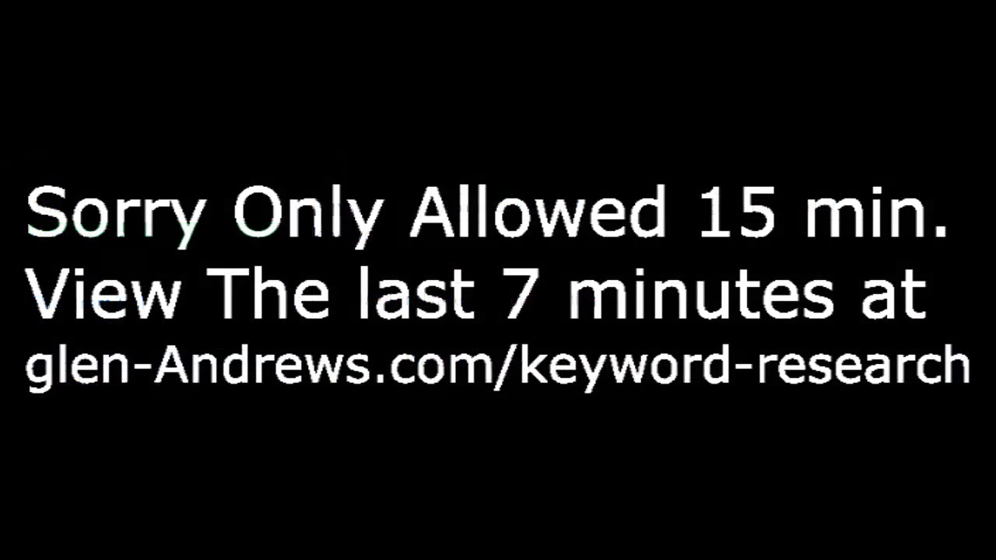